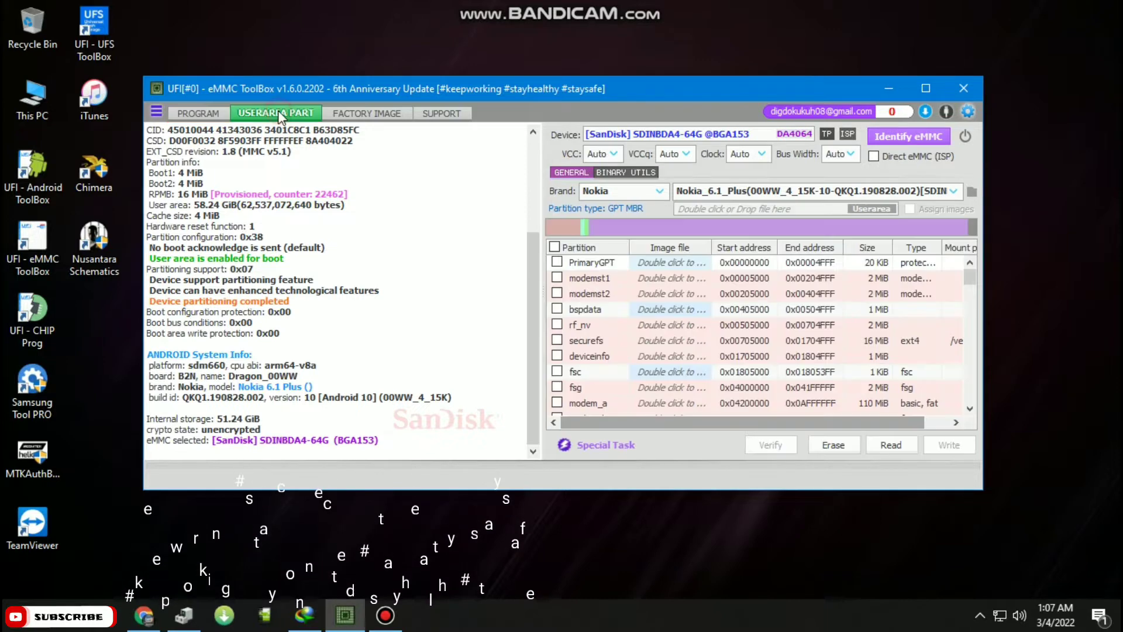
Select the modemst1, modemst2, rf_nv, securefs, deviceinfo, fsg, modem_a and modem_b partitions.
left_click(557, 278)
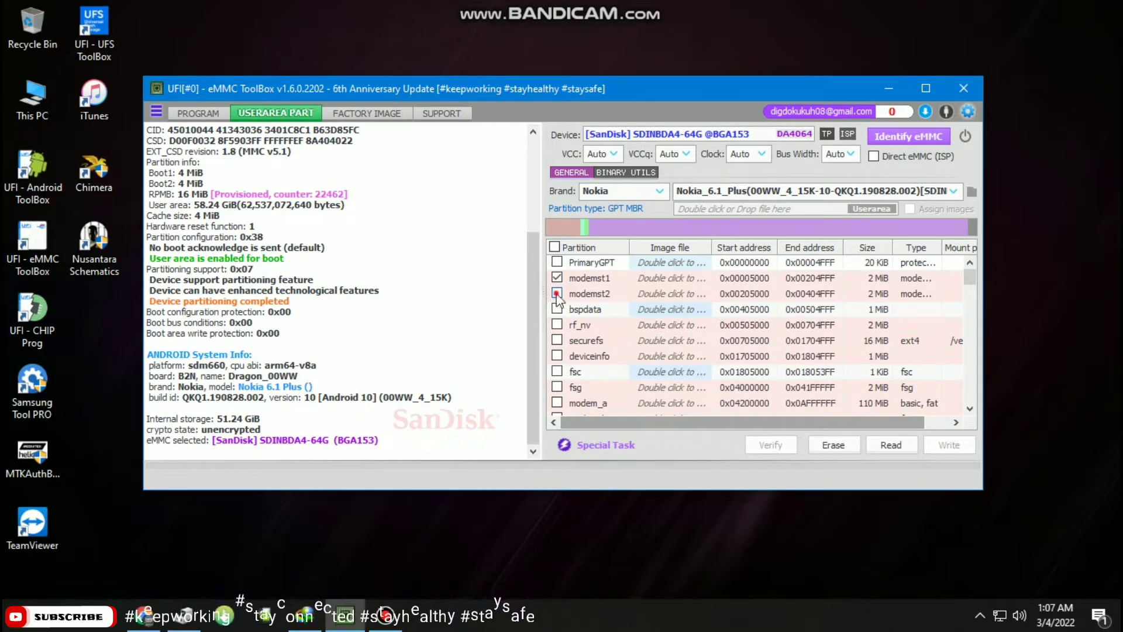
left_click(557, 294)
left_click(557, 325)
left_click(557, 340)
left_click(557, 356)
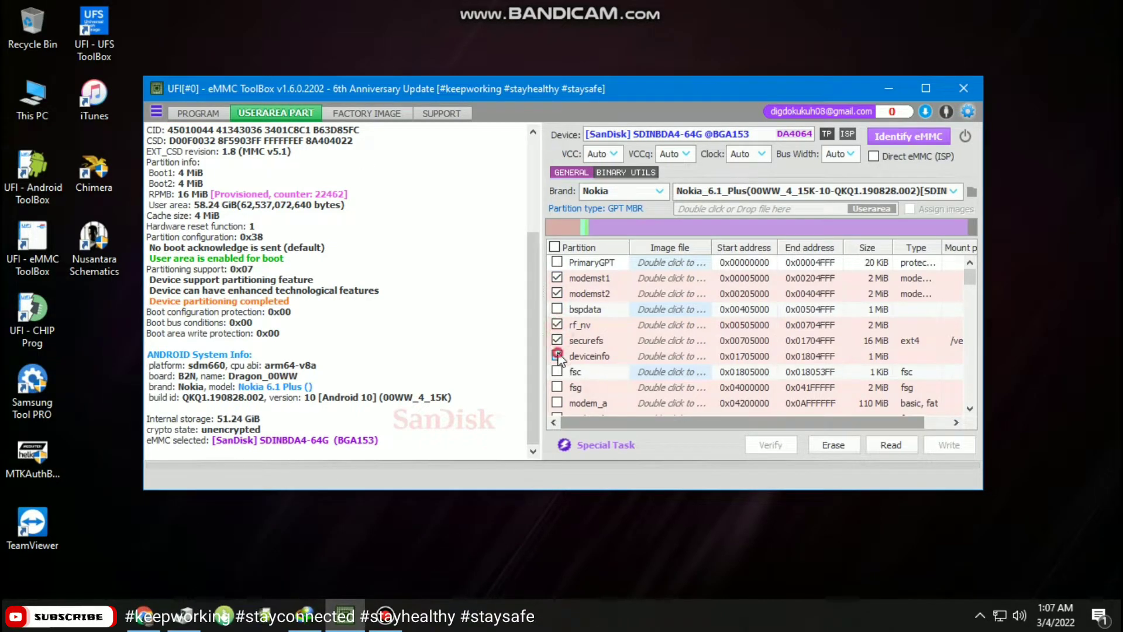
scroll(557, 375, "down", 1)
left_click(557, 340)
left_click(557, 356)
left_click(557, 371)
scroll(625, 342, "down", 12)
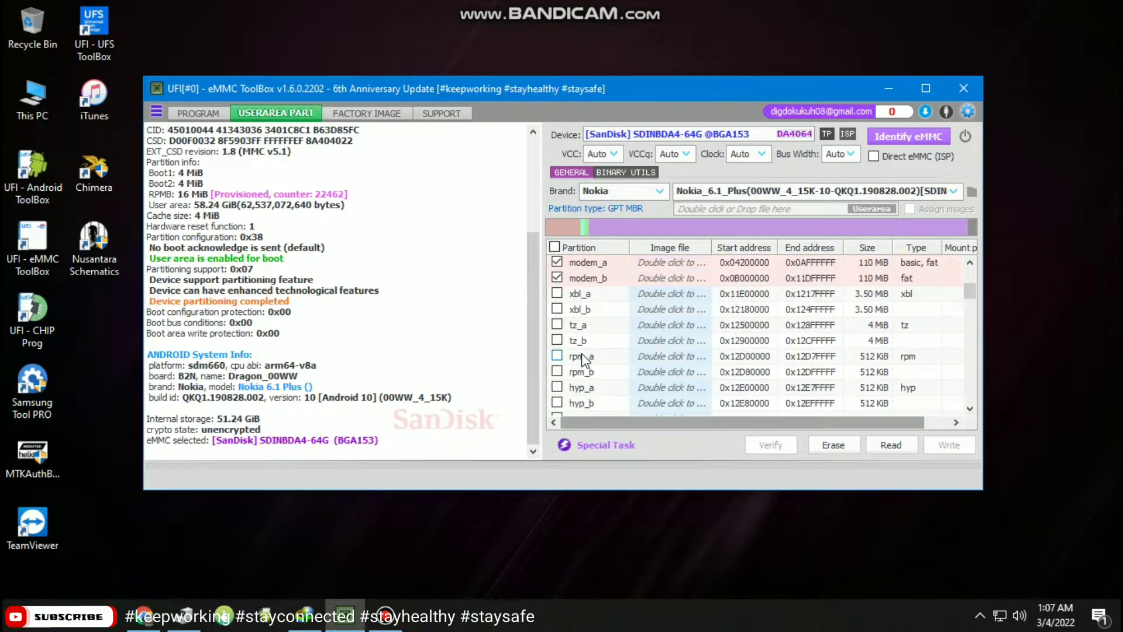
Add the persist, nvcust and nvdef_a partitions to the backup selection.
scroll(620, 342, "down", 10)
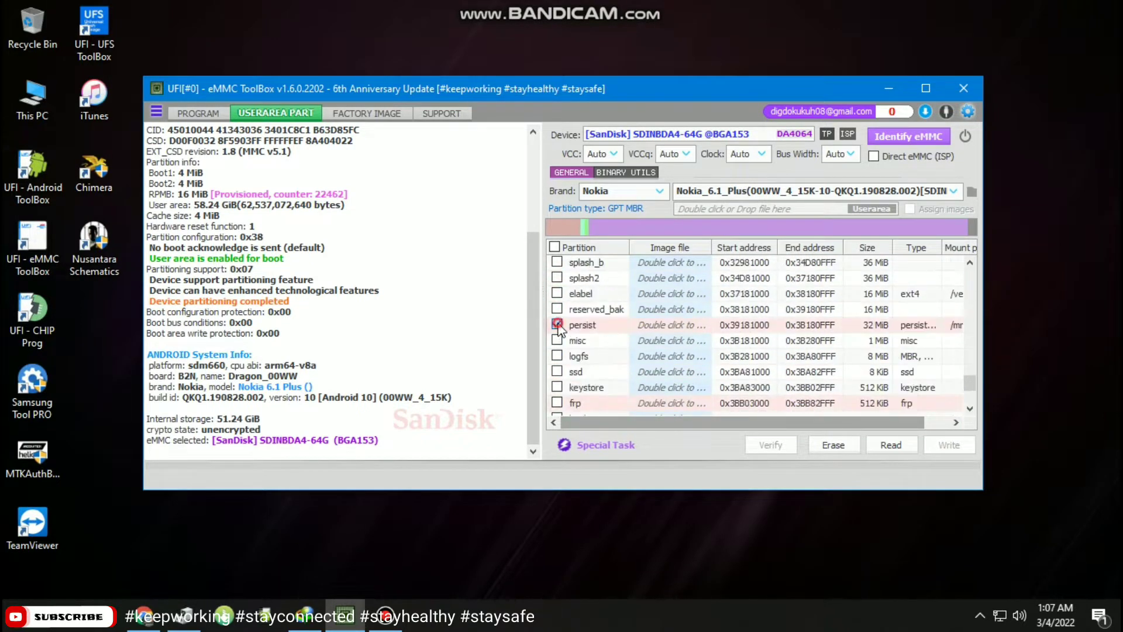
scroll(614, 336, "down", 2)
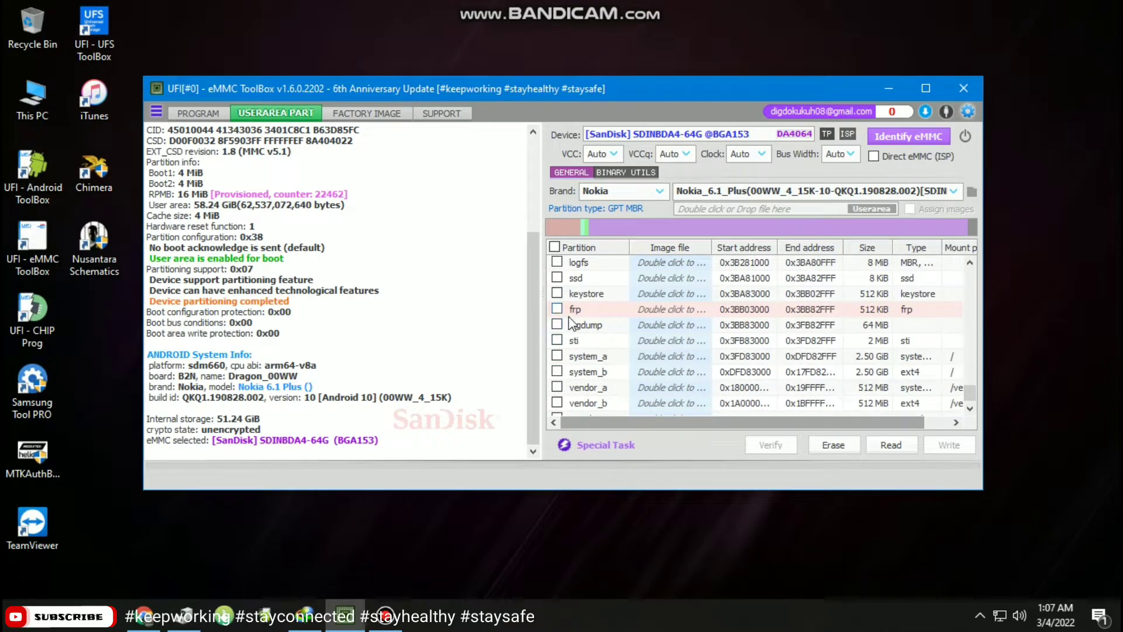
scroll(596, 340, "up", 3)
scroll(599, 350, "up", 10)
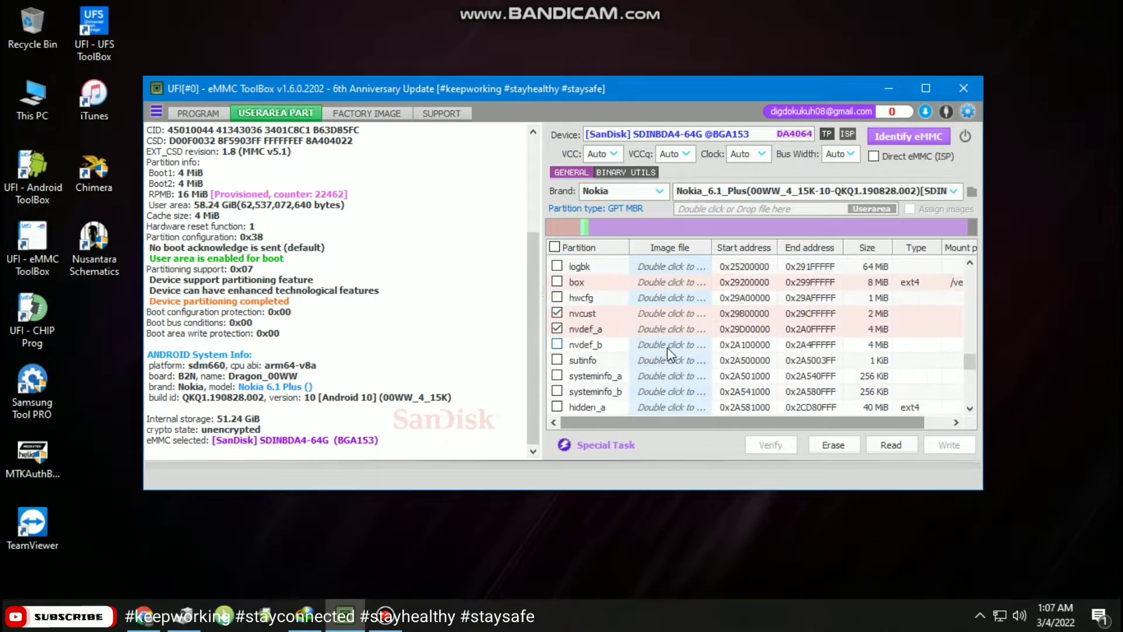
scroll(671, 354, "up", 5)
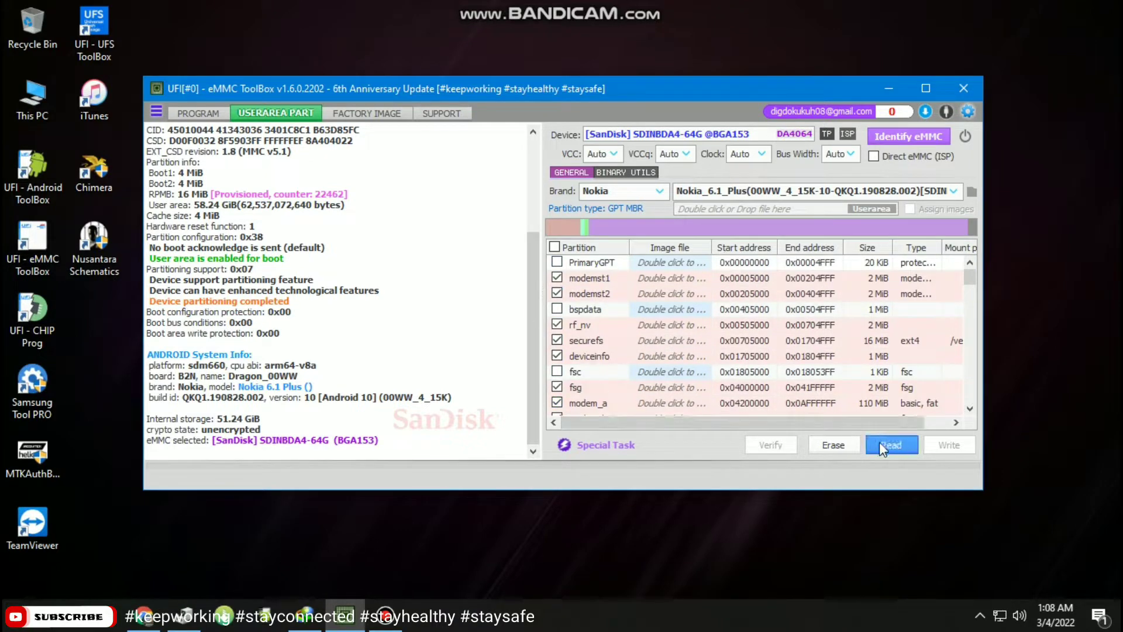
Switch to File Explorer and look through the brand folders on Local Disk (D:).
key("super+e")
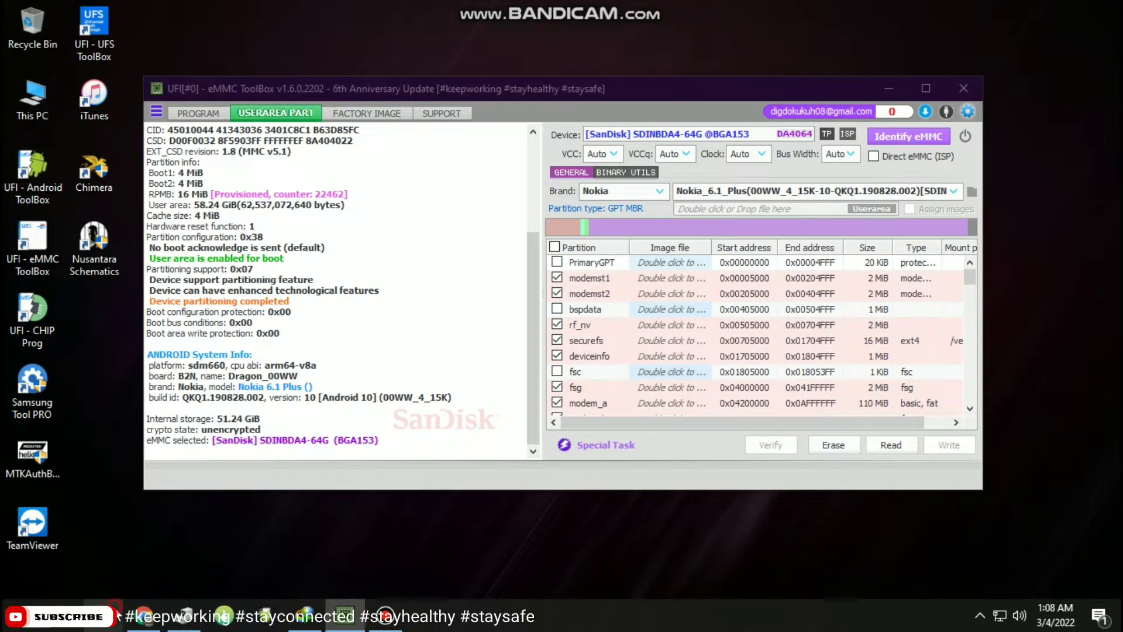
left_click(89, 324)
left_click(211, 363)
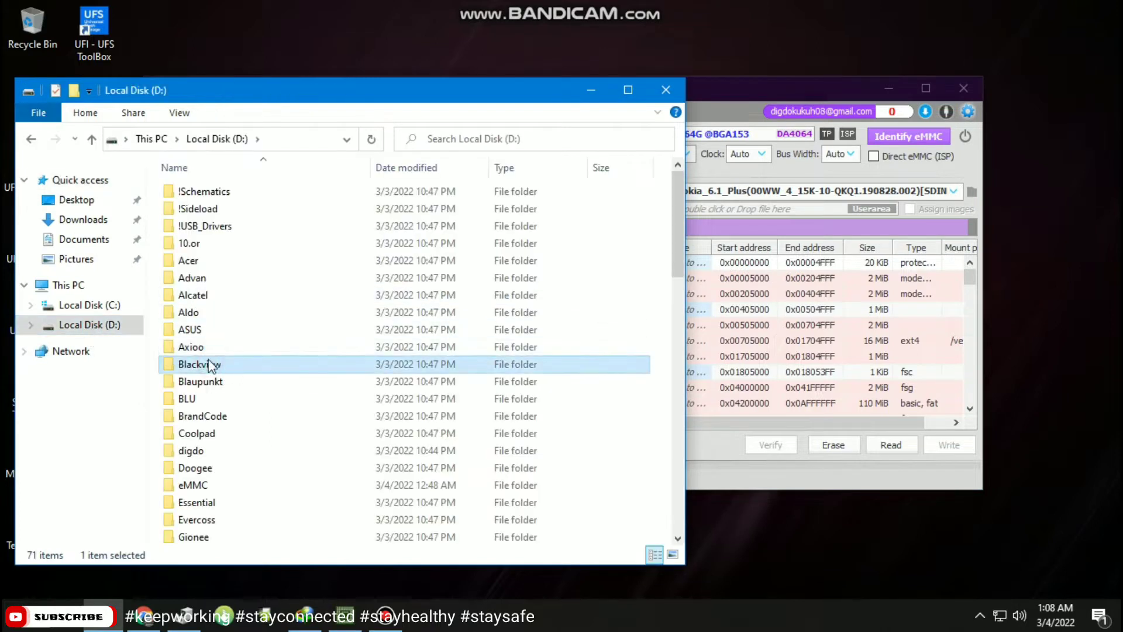
scroll(234, 491, "down", 1)
scroll(237, 486, "down", 13)
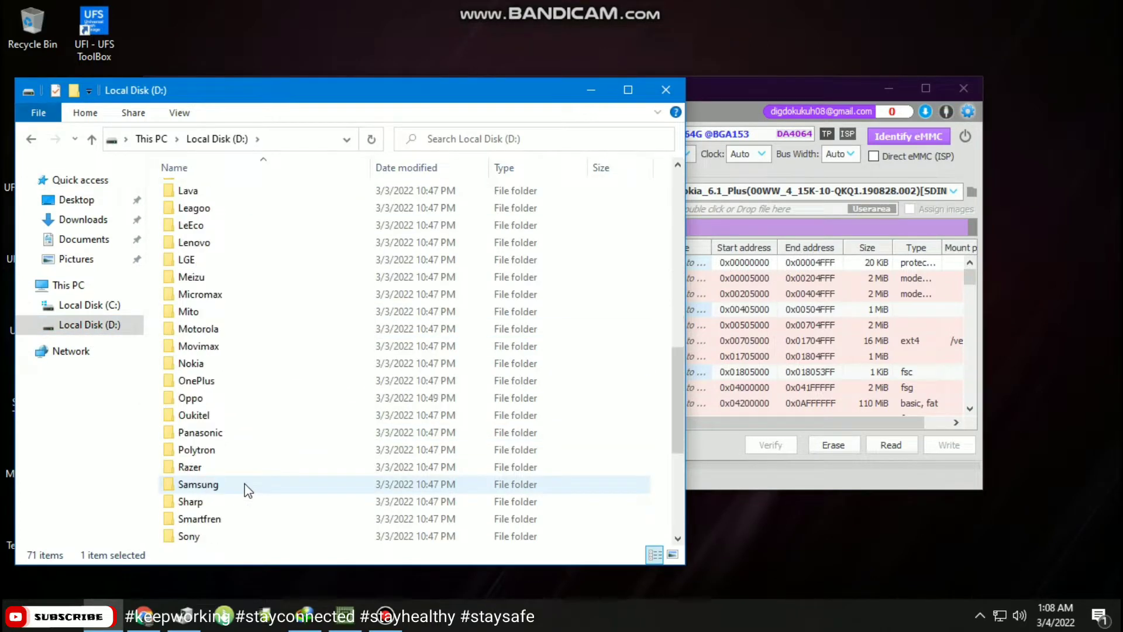
scroll(245, 486, "up", 4)
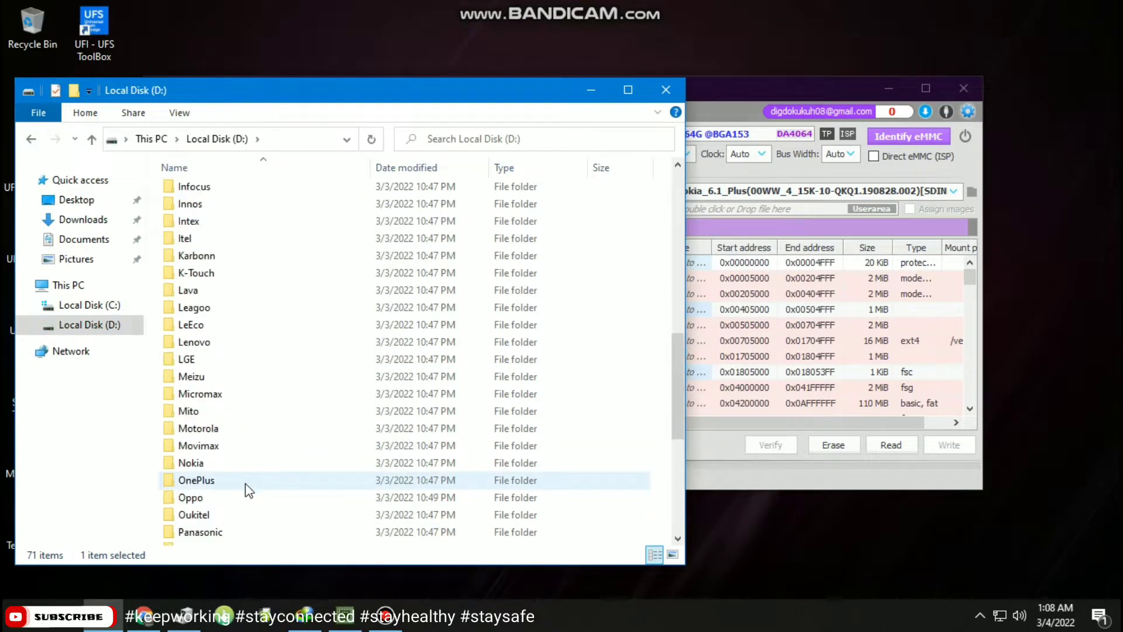
Open the Nokia 6.1 Plus user_part backup folder, stored under UFI\files\eMMC on Local Disk (C:).
left_click(108, 304)
double_click(194, 320)
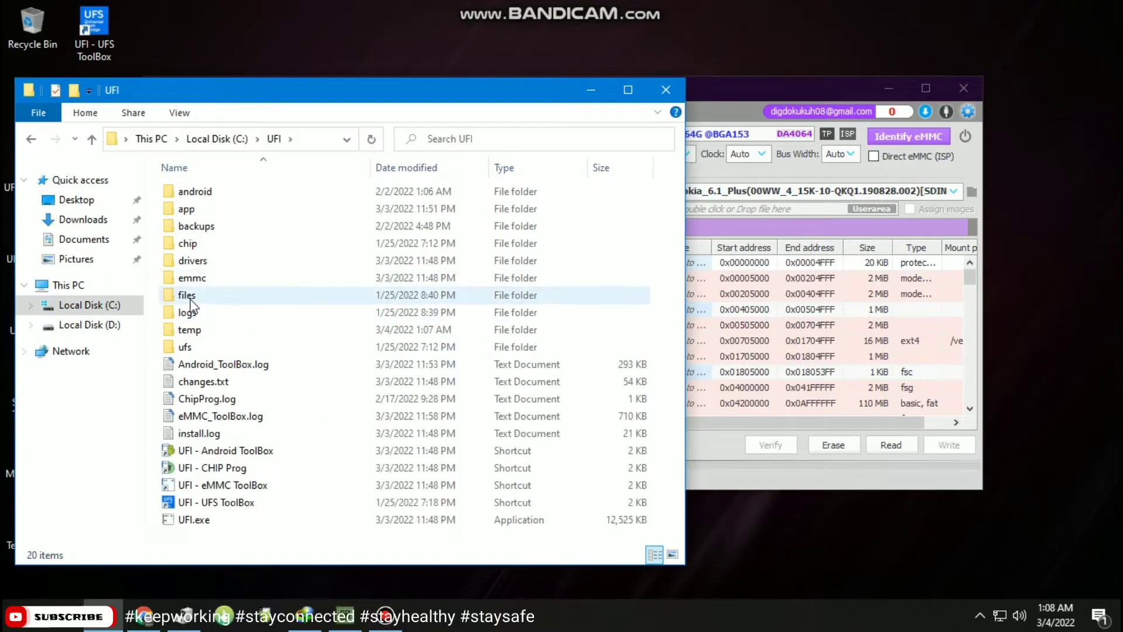
double_click(188, 294)
double_click(224, 209)
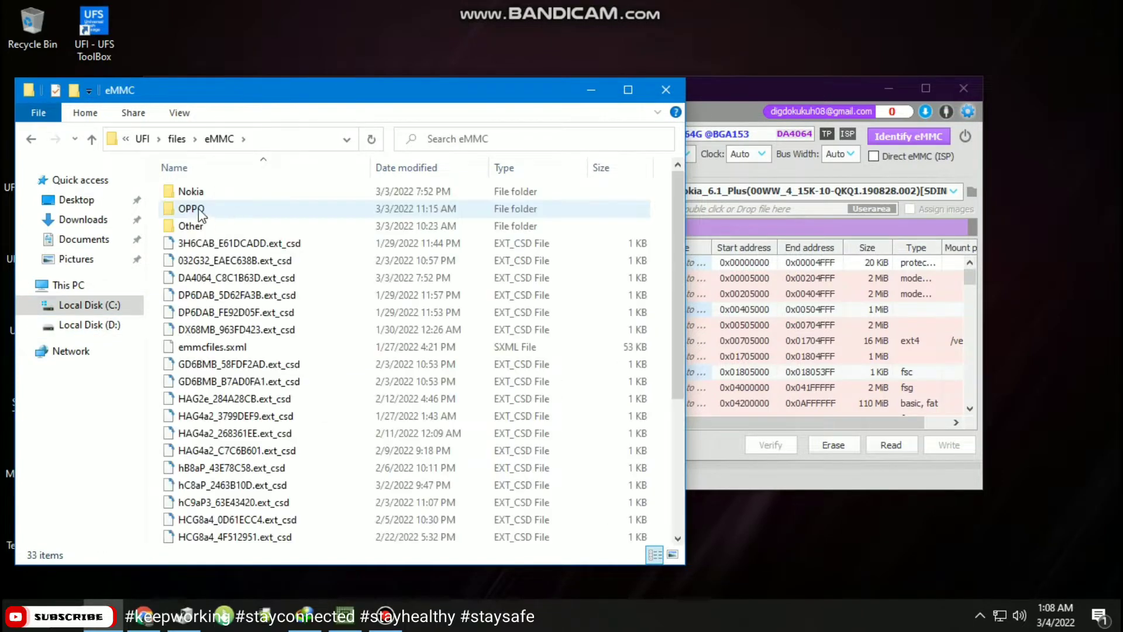
double_click(193, 192)
double_click(212, 192)
double_click(214, 192)
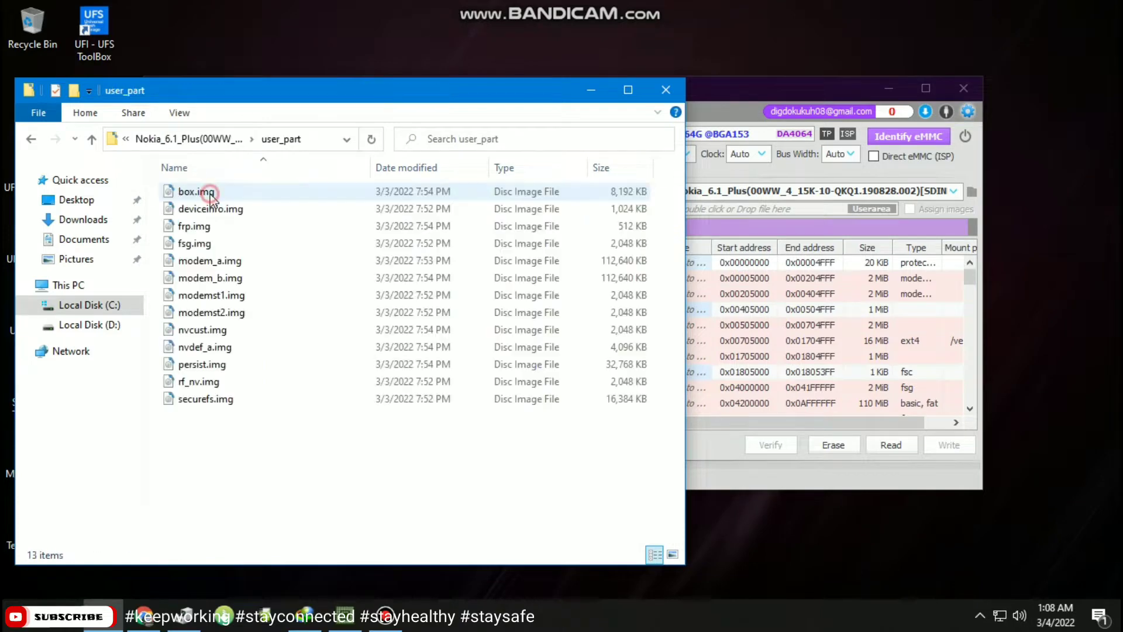
Check the partition image files in the user_part folder and close File Explorer.
left_click_drag(178, 472, 351, 188)
left_click(460, 480)
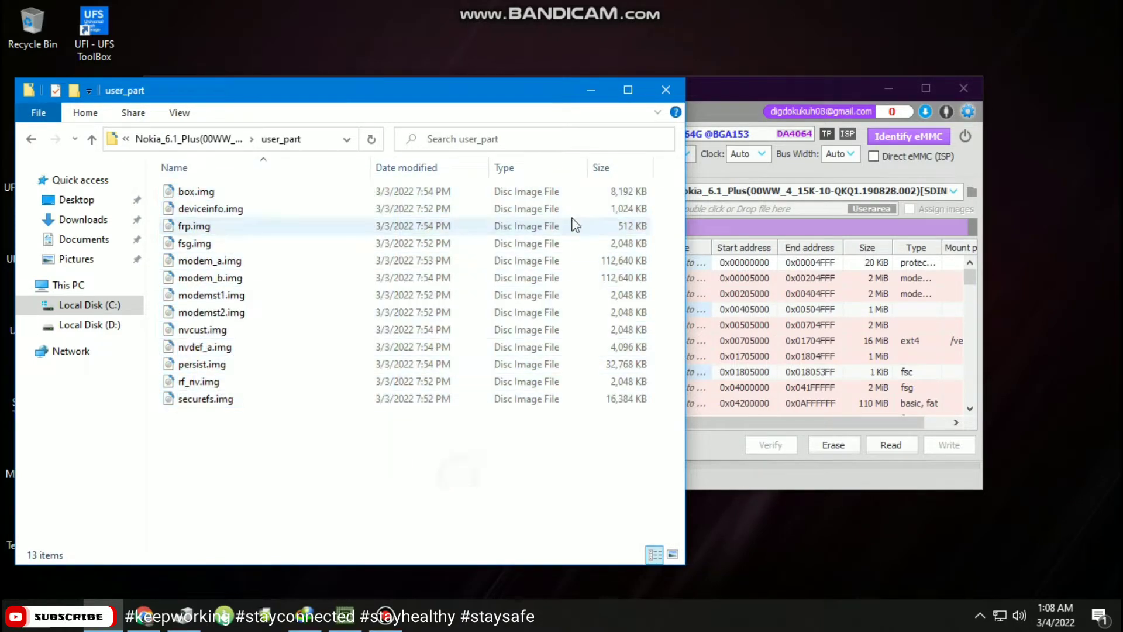
left_click(666, 89)
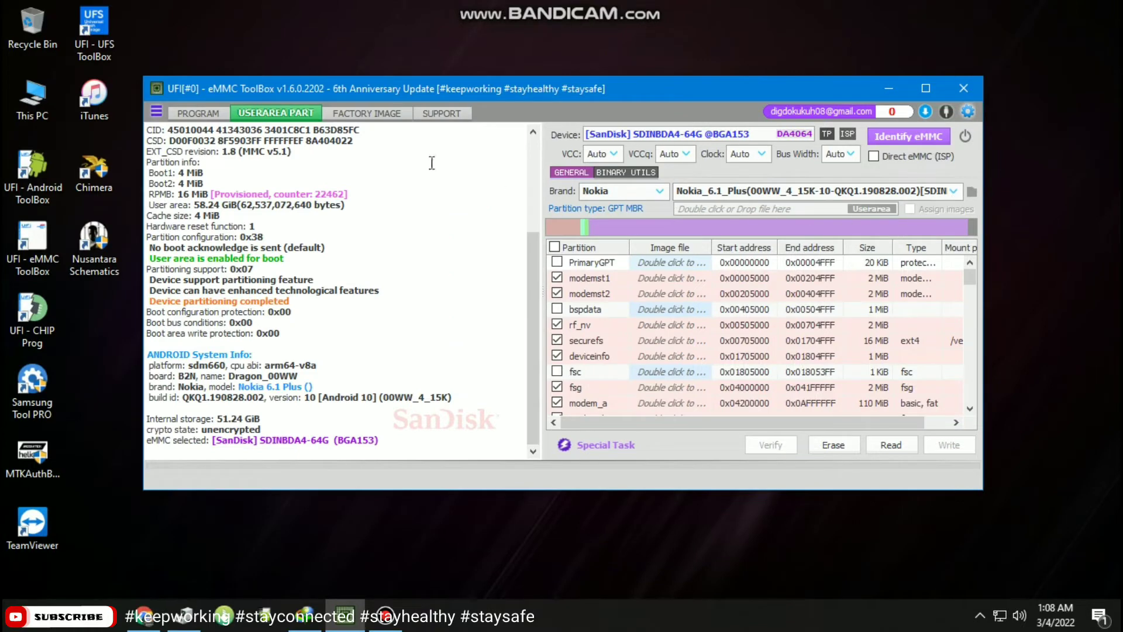
In eMMC partitioning, enable WR_REL_SET for USER AREA, GP1, GP2, GP3 and GP4, and write the partition settings.
left_click(206, 116)
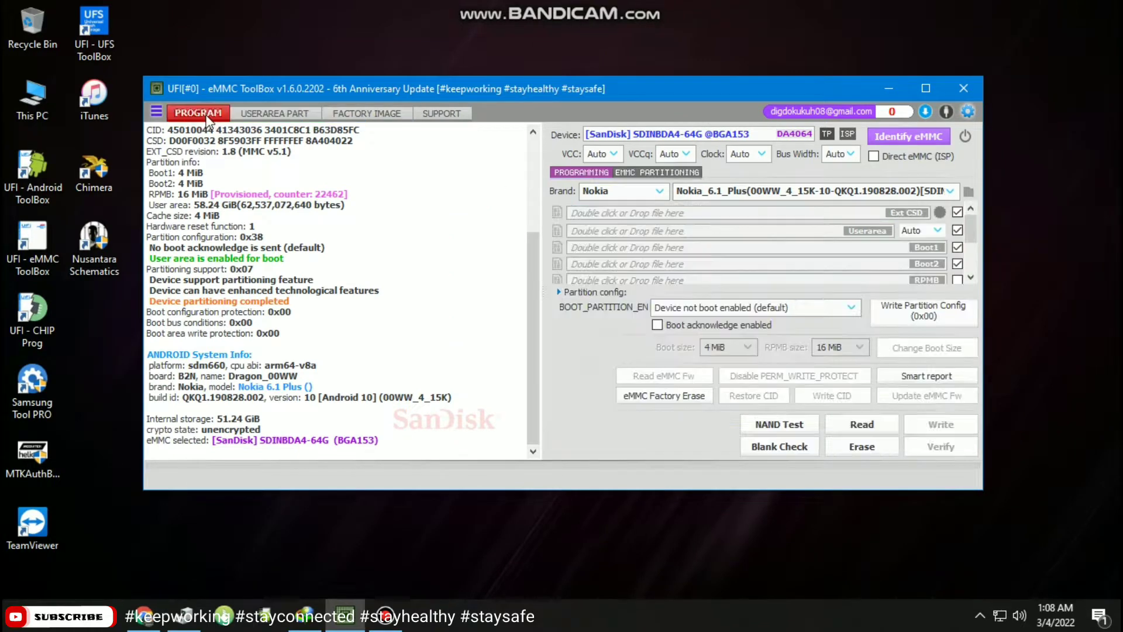
left_click(901, 137)
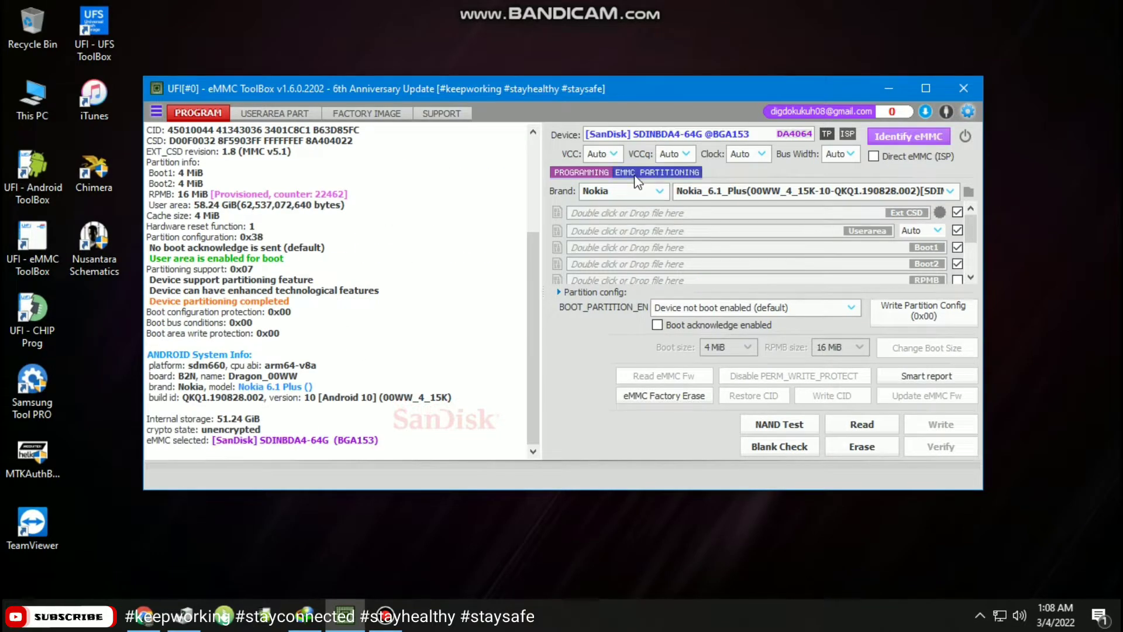
left_click(660, 172)
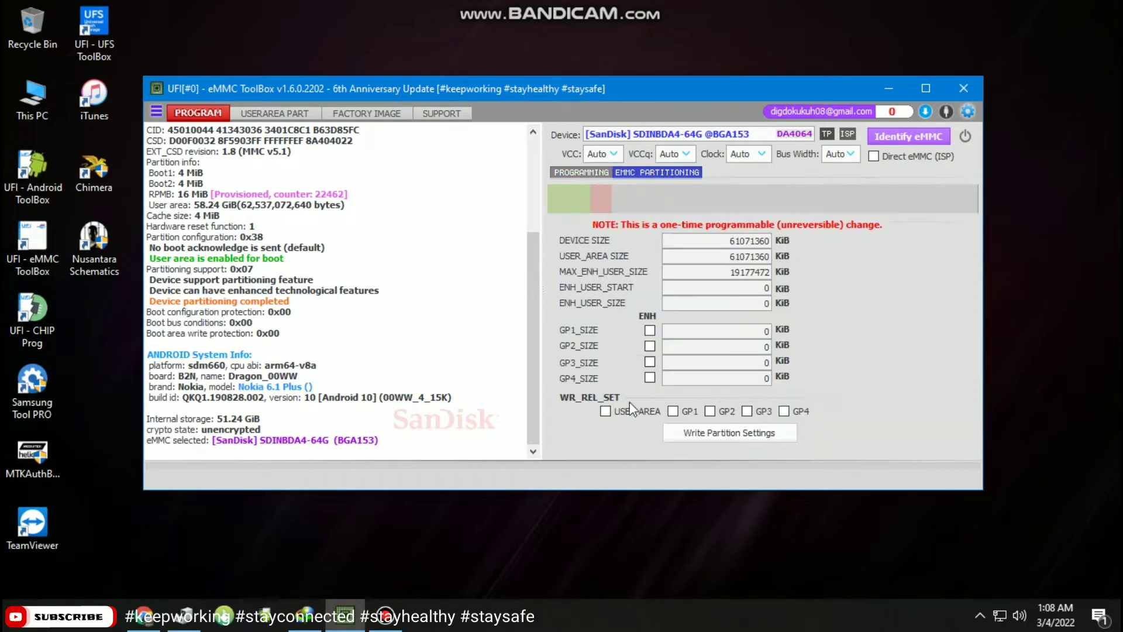
left_click(605, 411)
left_click(672, 411)
left_click(711, 411)
left_click(747, 412)
left_click(784, 411)
left_click(713, 433)
left_click(689, 349)
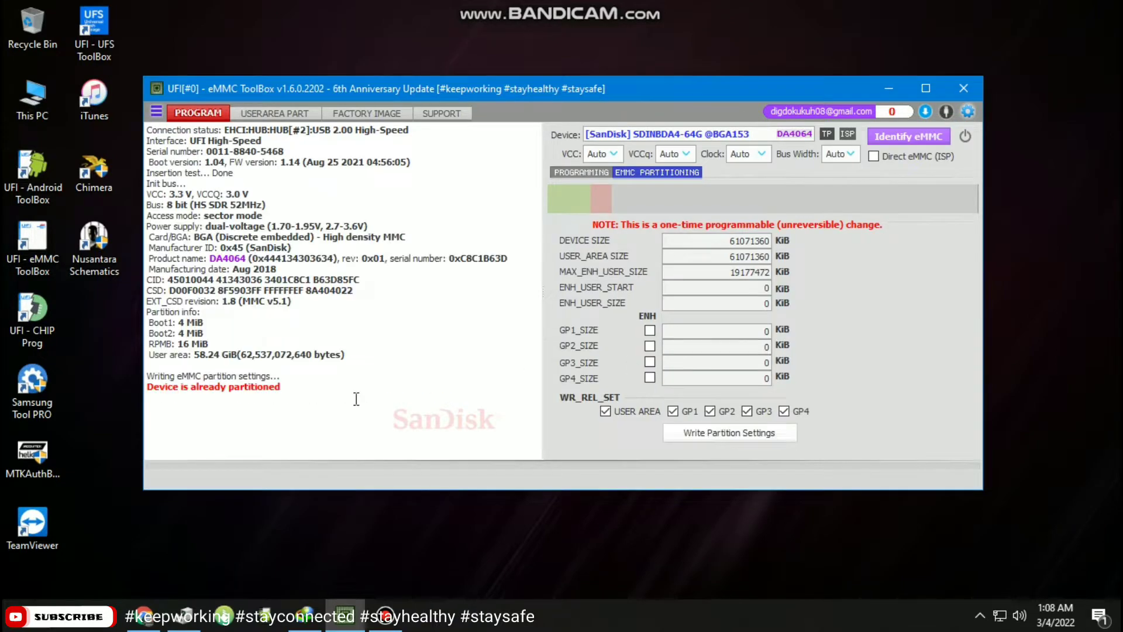
Examine the log lines reporting the outcome of writing the eMMC partition settings.
triple_click(311, 386)
left_click(296, 396)
triple_click(296, 396)
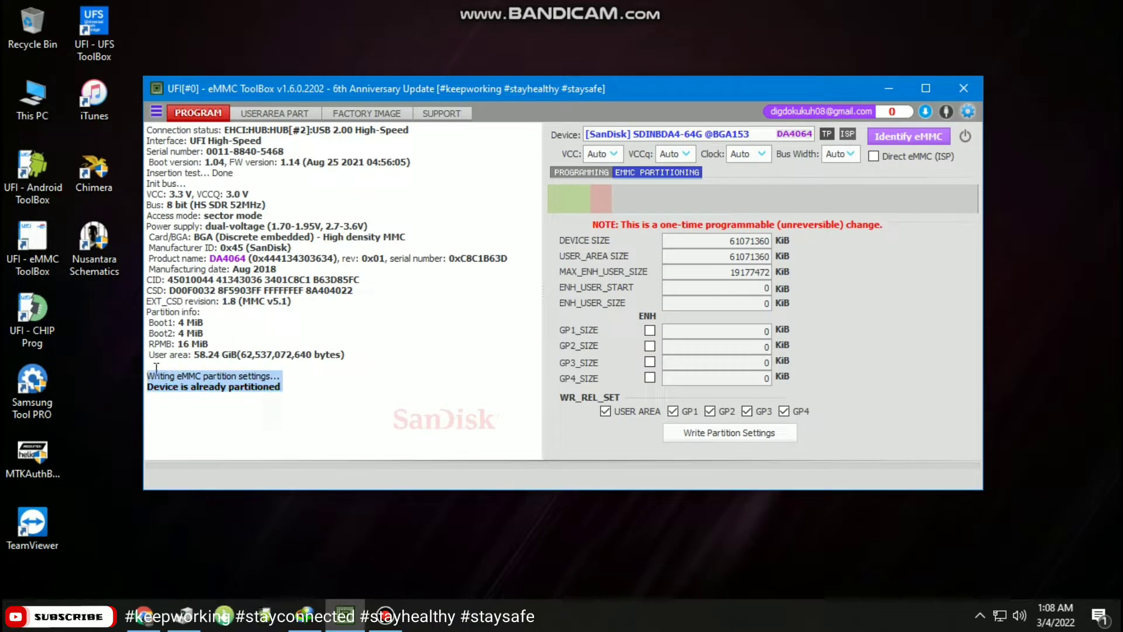
left_click(308, 392)
Identify the eMMC again and check its partitioning status in the log.
left_click(901, 141)
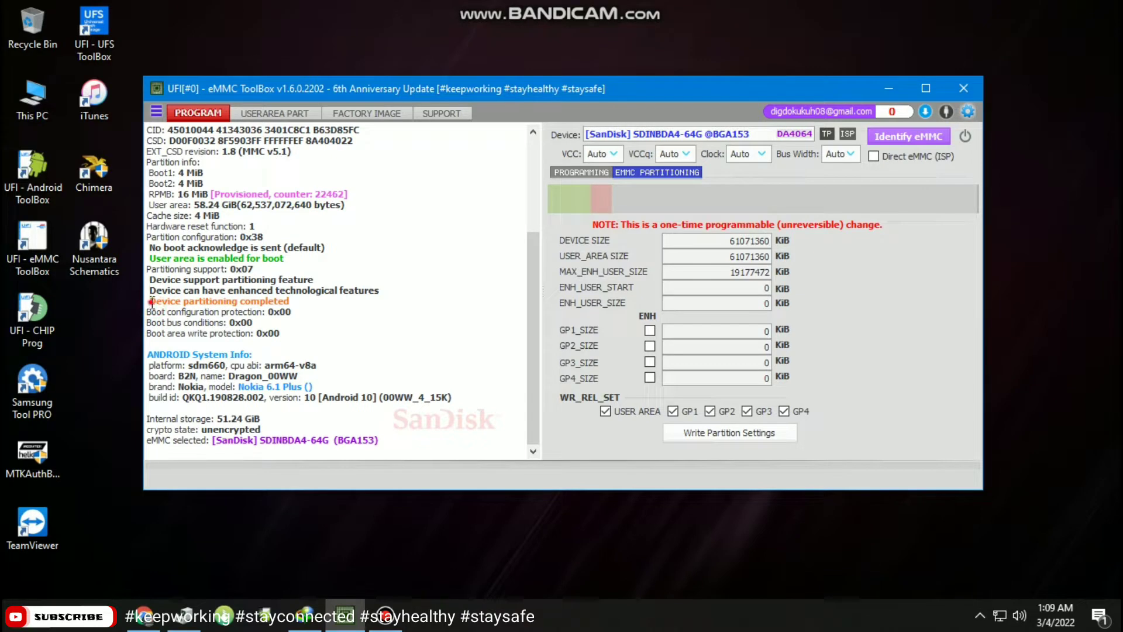
left_click_drag(151, 302, 319, 302)
left_click(319, 302)
left_click_drag(149, 302, 326, 305)
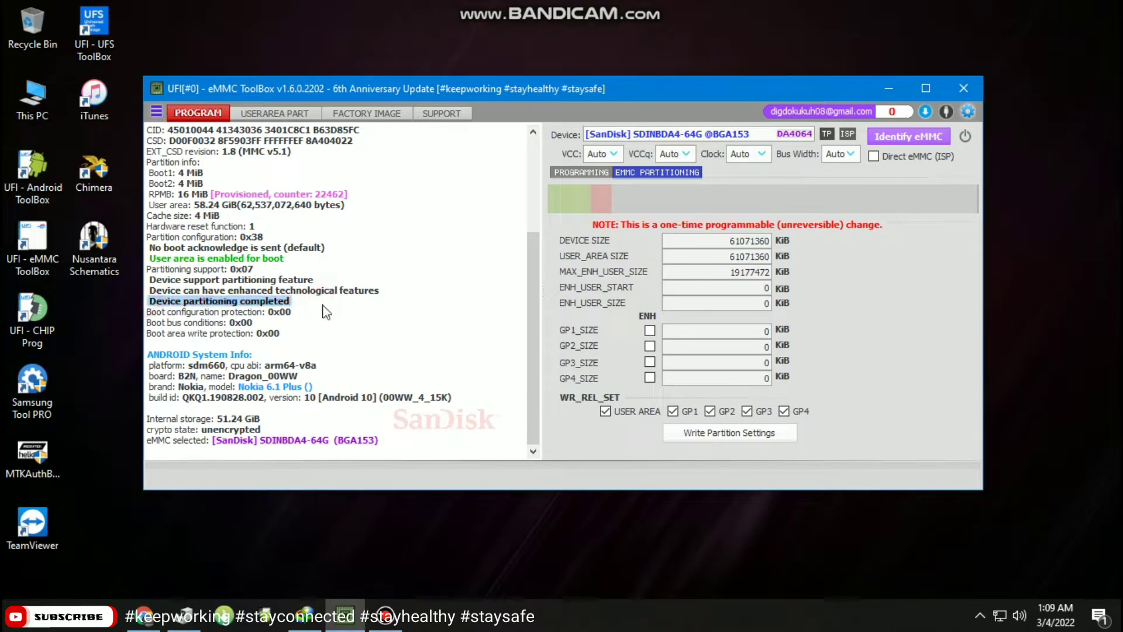
left_click(326, 305)
Run the eMMC Smart report and examine the SLC device lifetime estimate.
left_click(582, 172)
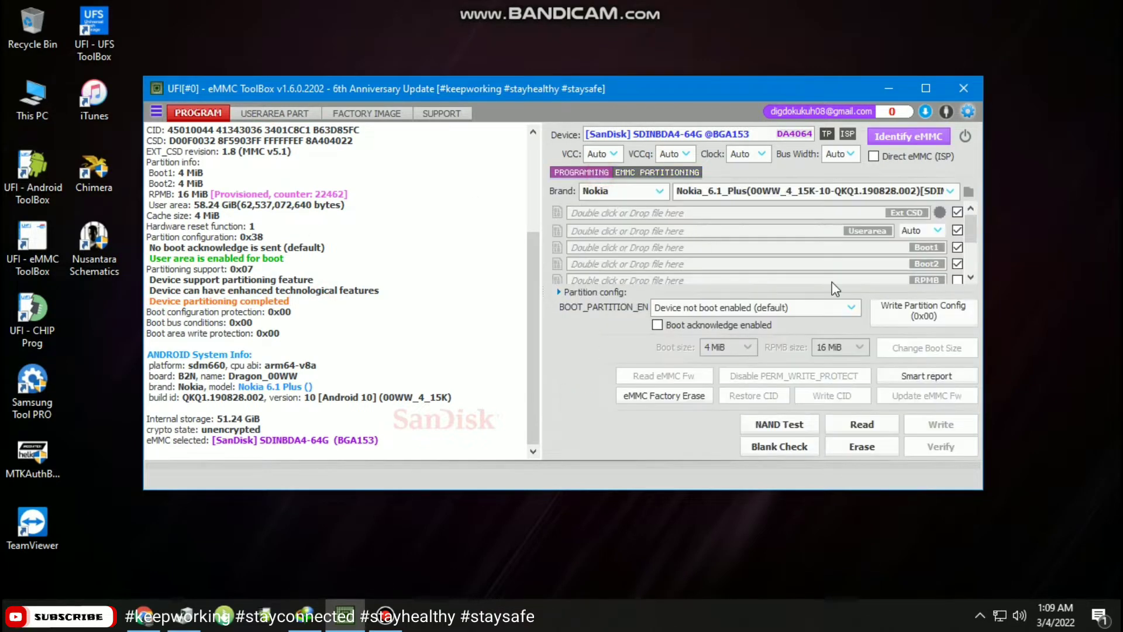
left_click(920, 370)
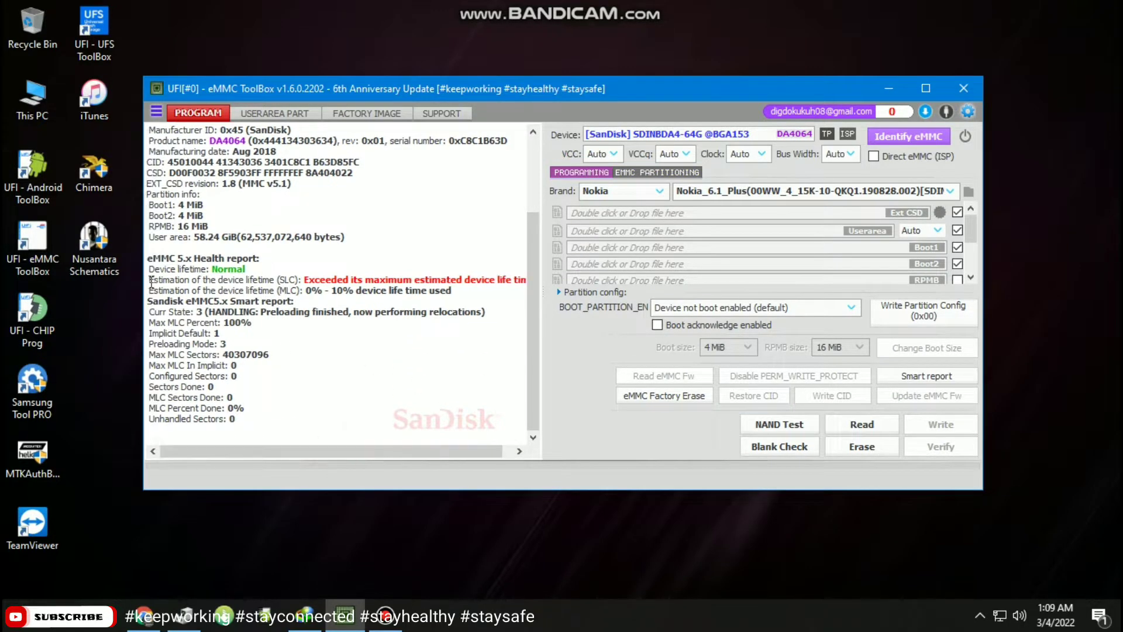
left_click_drag(151, 283, 509, 290)
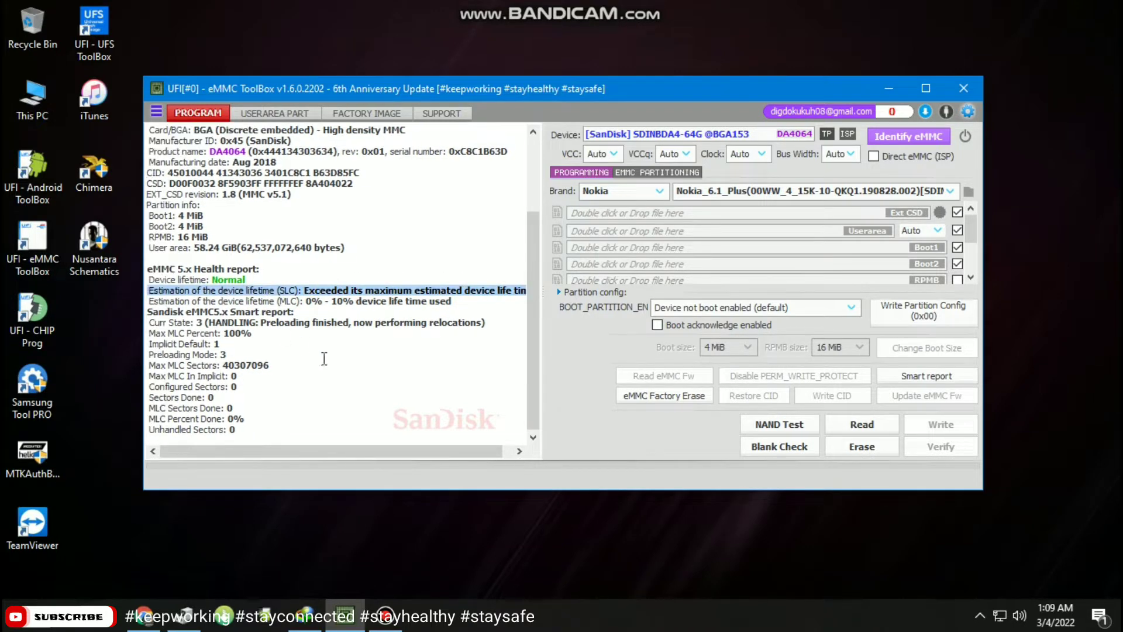
left_click(348, 387)
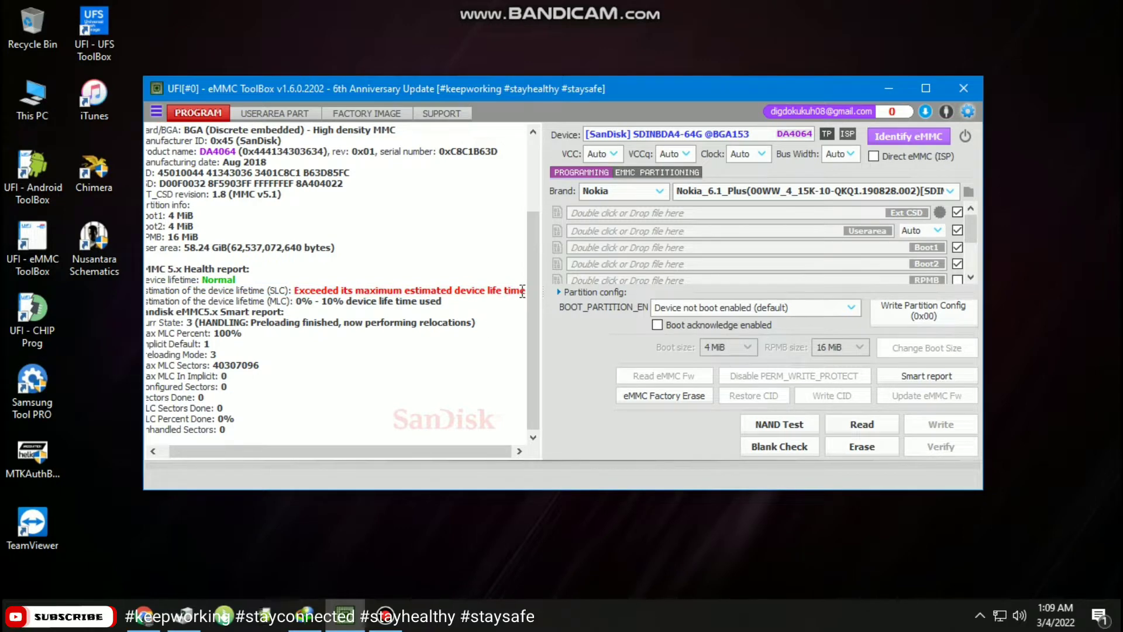
left_click_drag(525, 292, 151, 297)
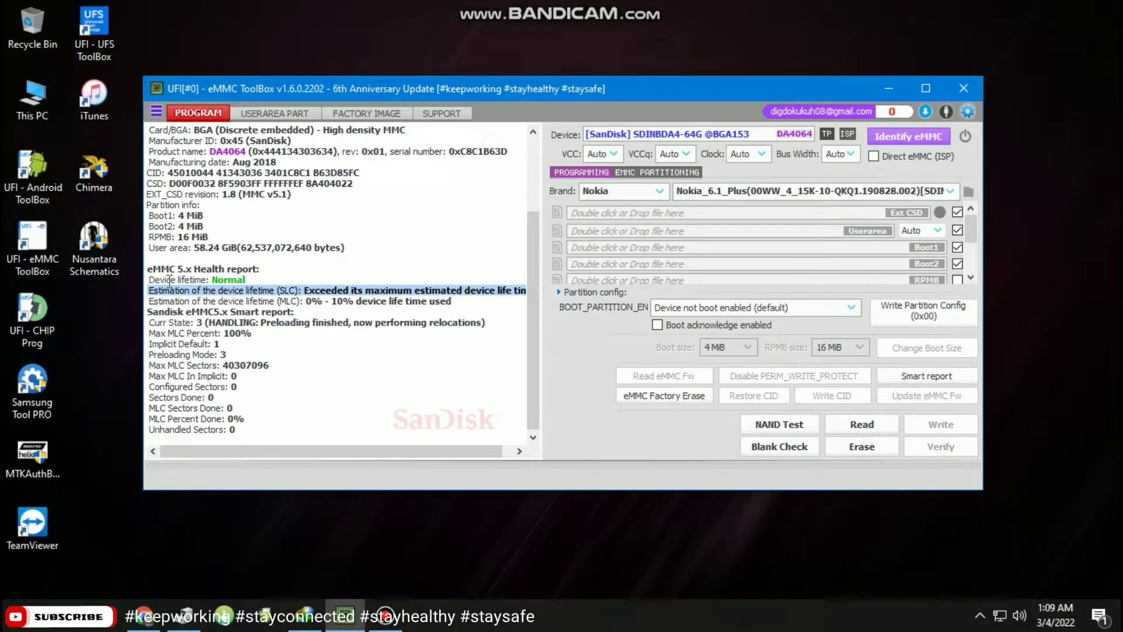
left_click(153, 295)
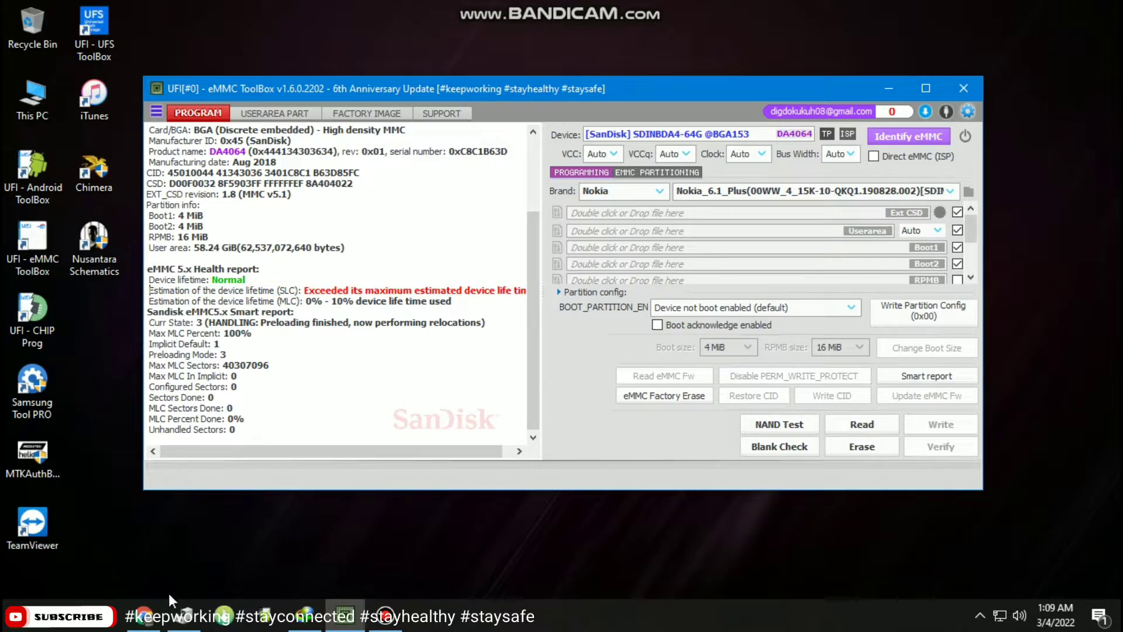
left_click(27, 628)
scroll(176, 351, "down", 6)
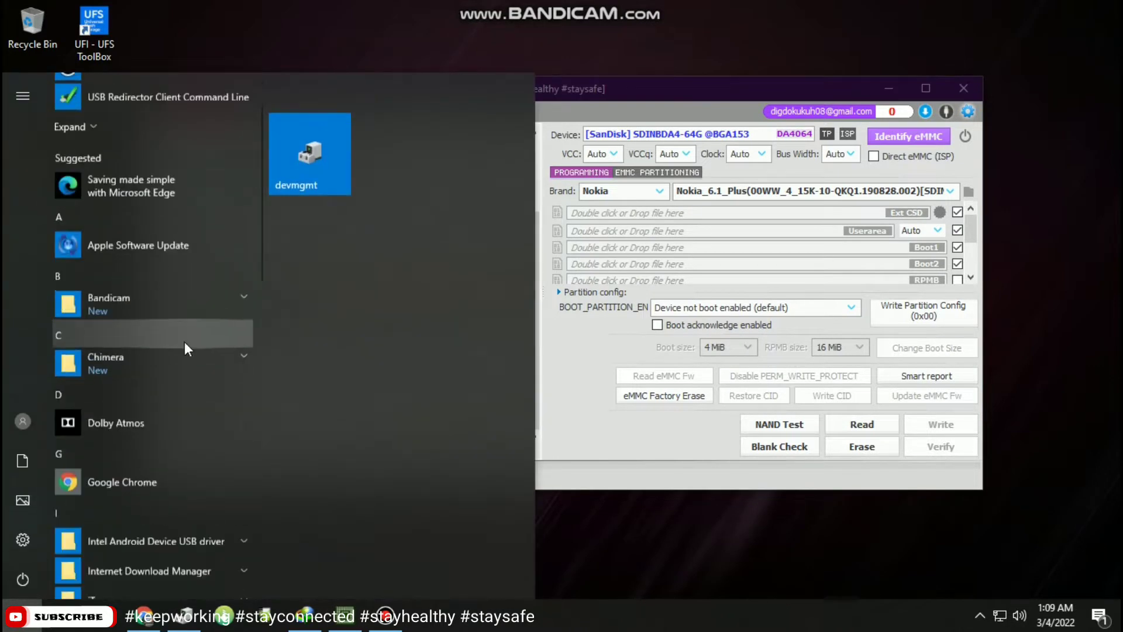
scroll(186, 395, "down", 8)
scroll(186, 396, "up", 4)
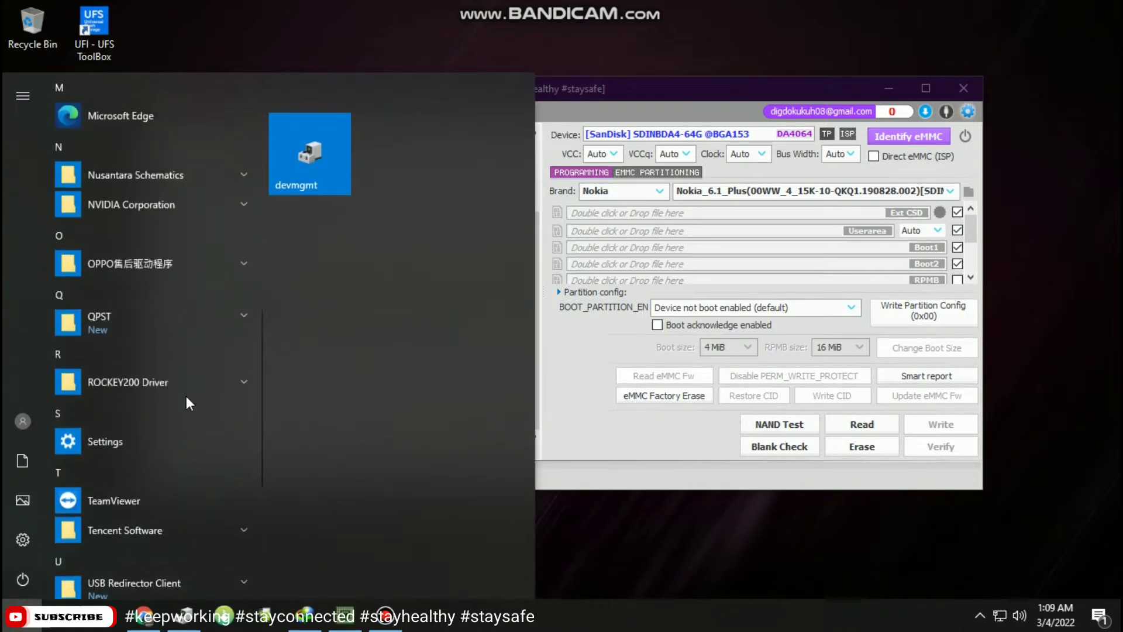
scroll(175, 415, "down", 3)
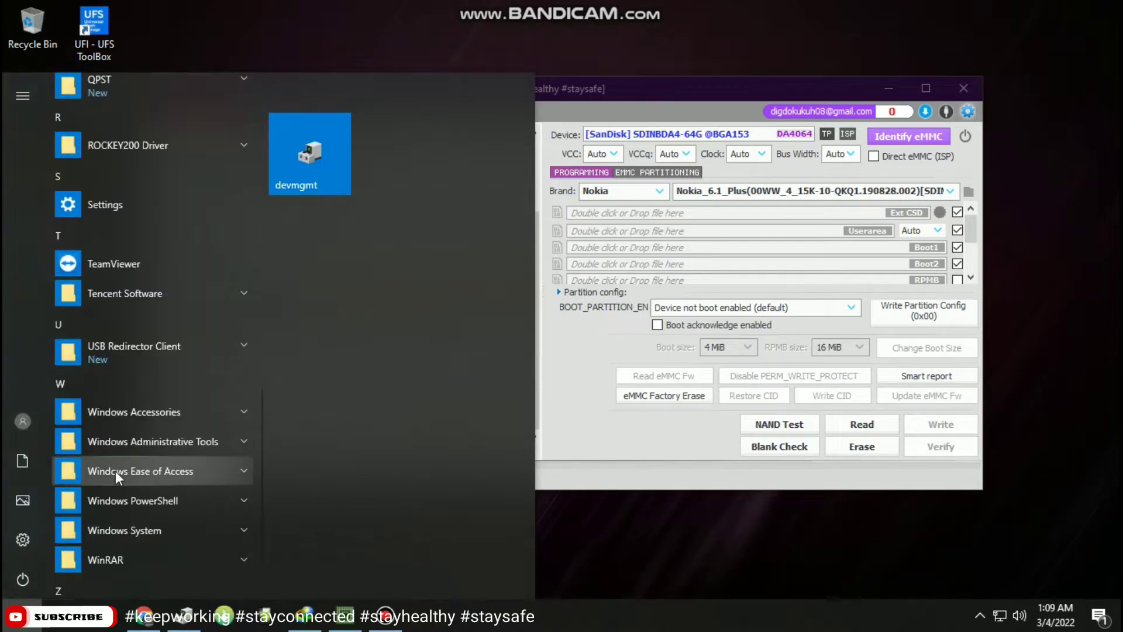
left_click(401, 392)
Create a new text document on the desktop, open it and move its window aside.
right_click(118, 311)
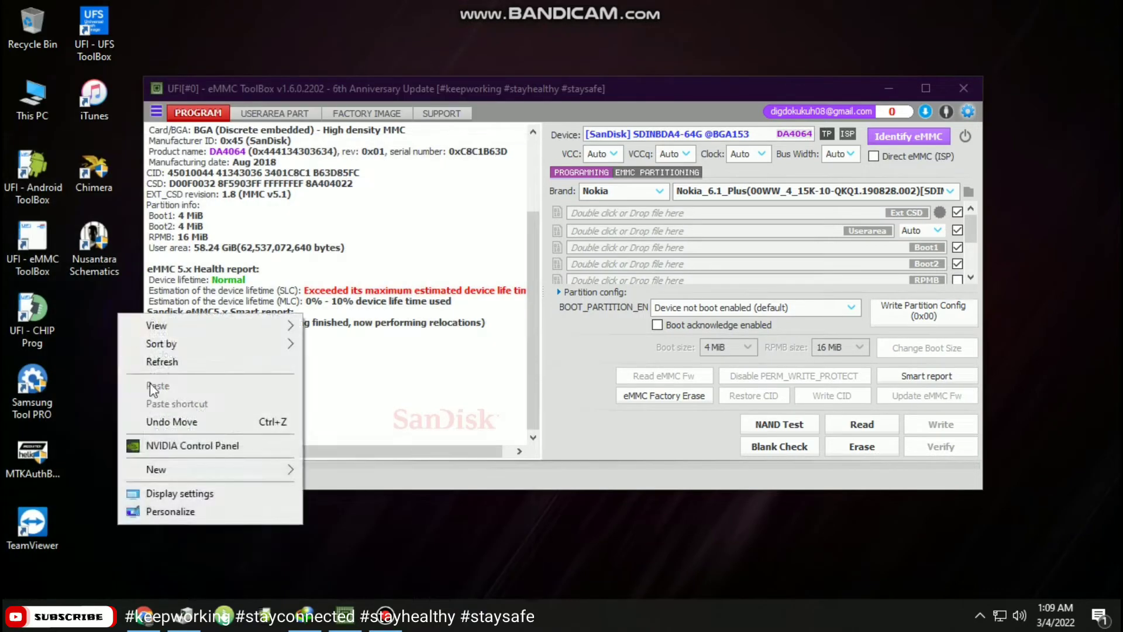
mouse_move(229, 467)
left_click(350, 567)
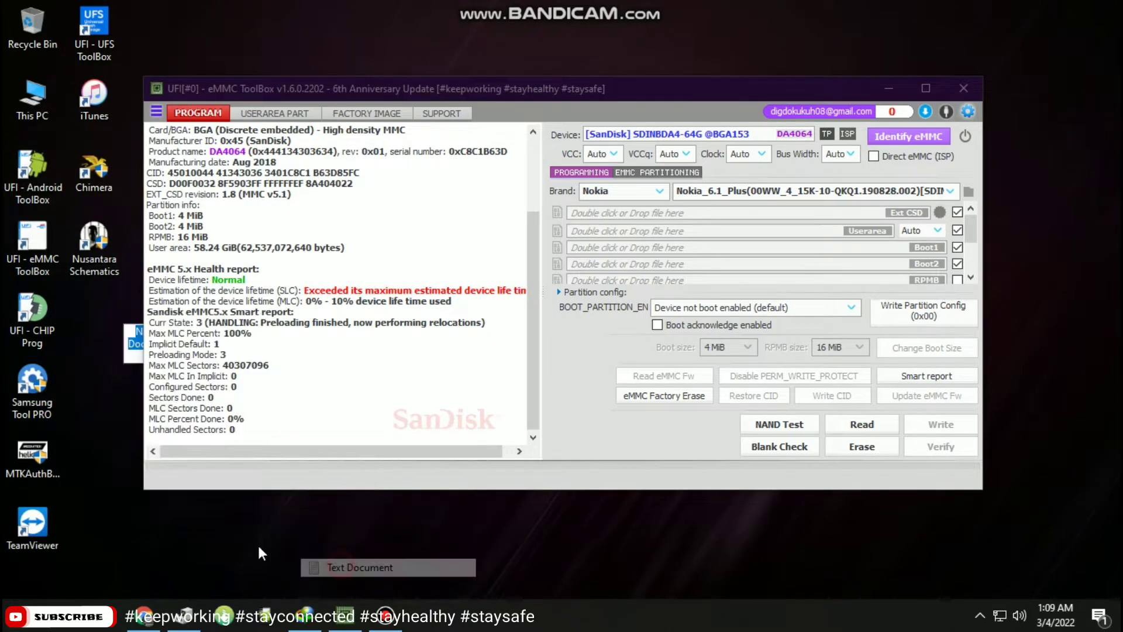
double_click(133, 338)
left_click(331, 124)
left_click_drag(336, 131, 727, 145)
Copy the SLC device lifetime estimation line from the log and paste it into the new text document.
left_click(152, 292)
left_click_drag(152, 292, 514, 294)
right_click(491, 290)
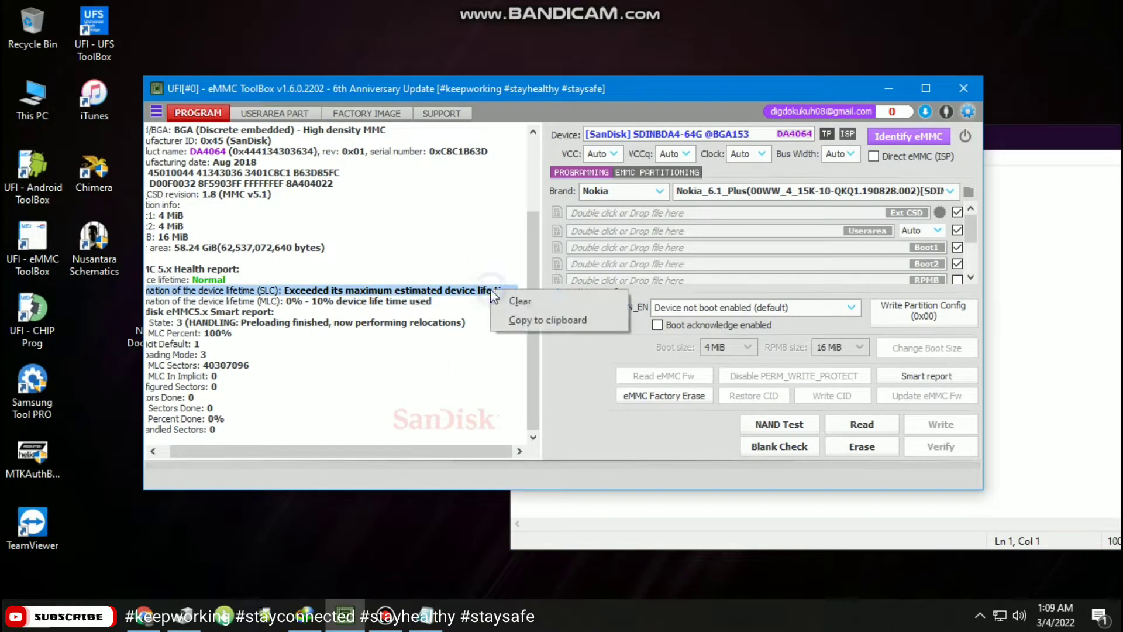
left_click(508, 317)
left_click(709, 497)
left_click_drag(845, 148, 490, 168)
right_click(338, 227)
left_click(354, 296)
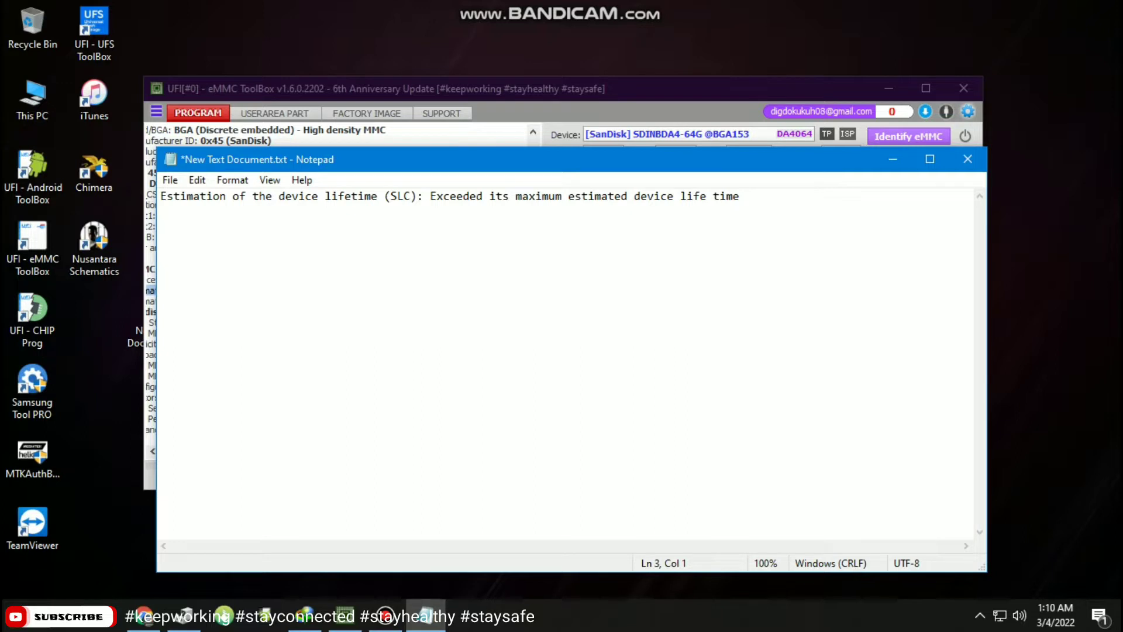
Write the note "That is no problem if after emmc repartition" below the pasted SLC line.
type("That is no [roblem")
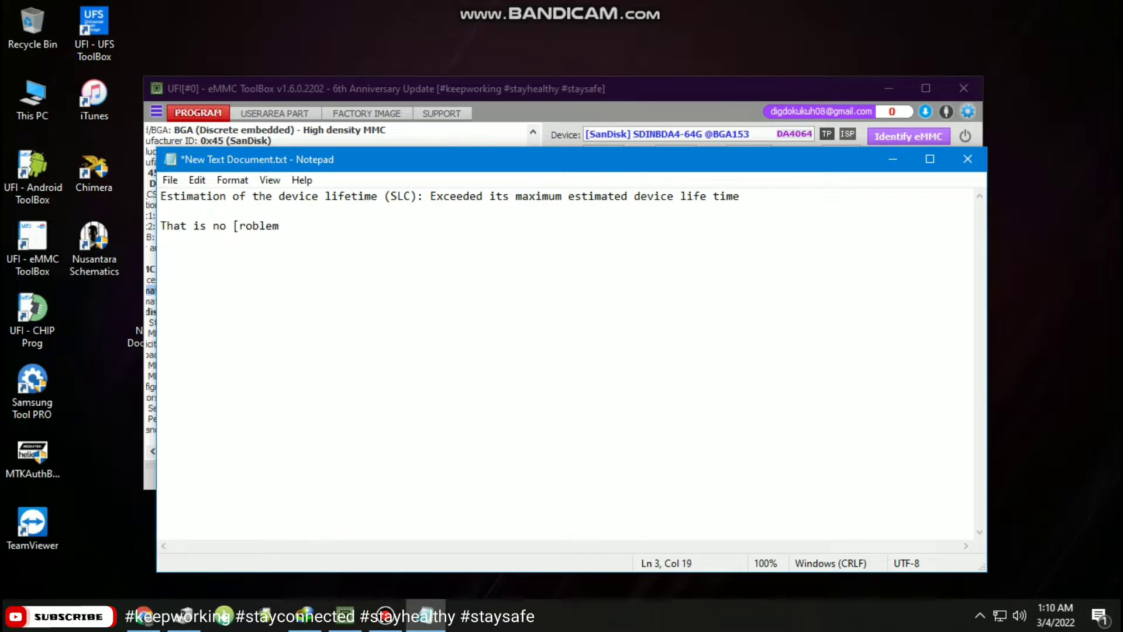
key("BackSpace")
key("BackSpace")
key("BackSpace")
key("BackSpace")
key("BackSpace")
type("em if after emmc repartition")
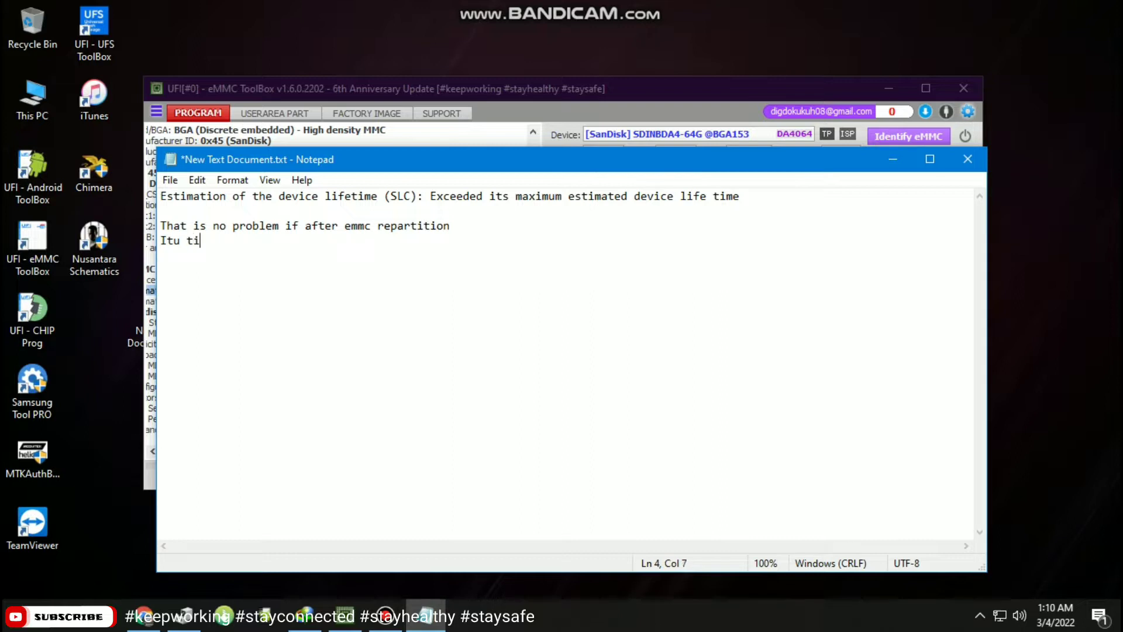
Add the Indonesian line "Itu tidak masalah jika emmc sudah di repatisi" under the English note.
type("ak masaLAH")
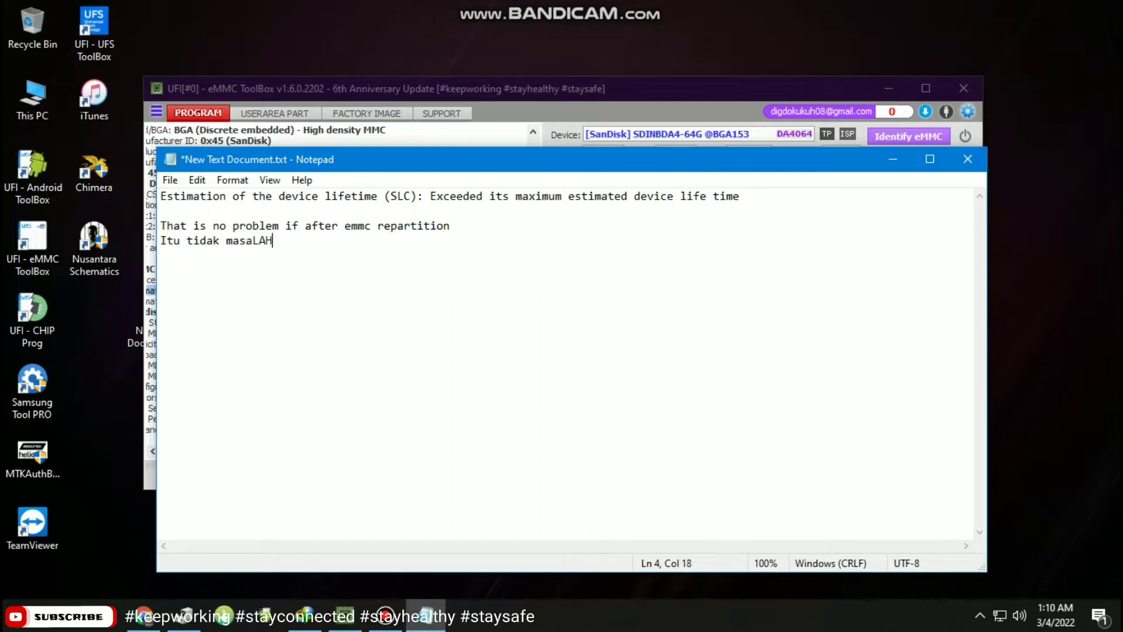
key("BackSpace")
key("BackSpace")
key("BackSpace")
type("lah jika emmc sud")
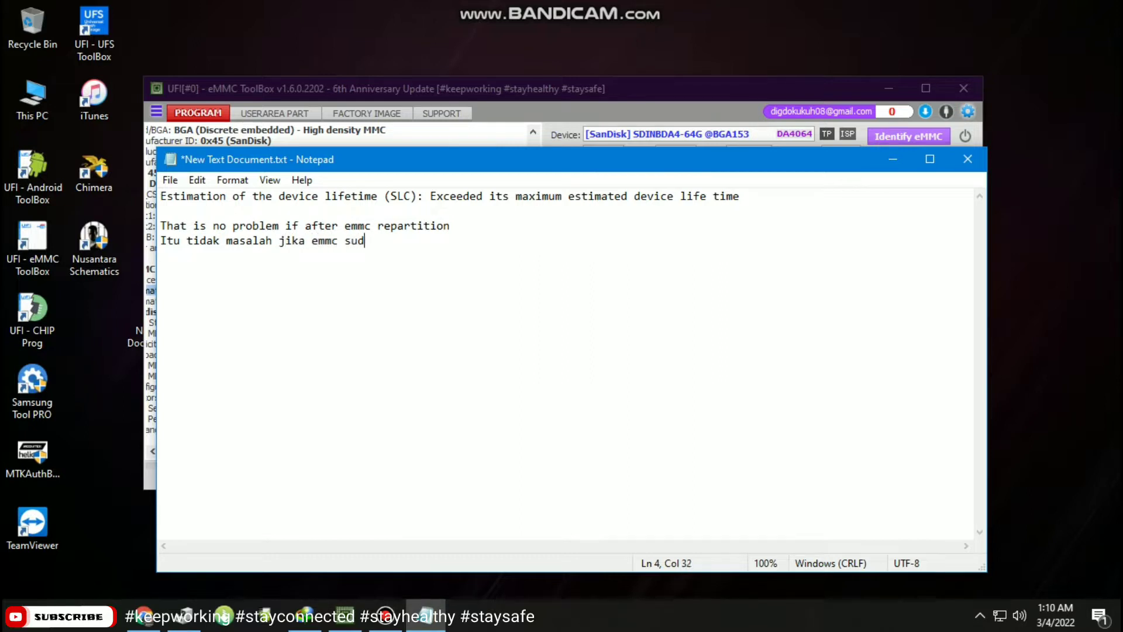
type("ah di rep")
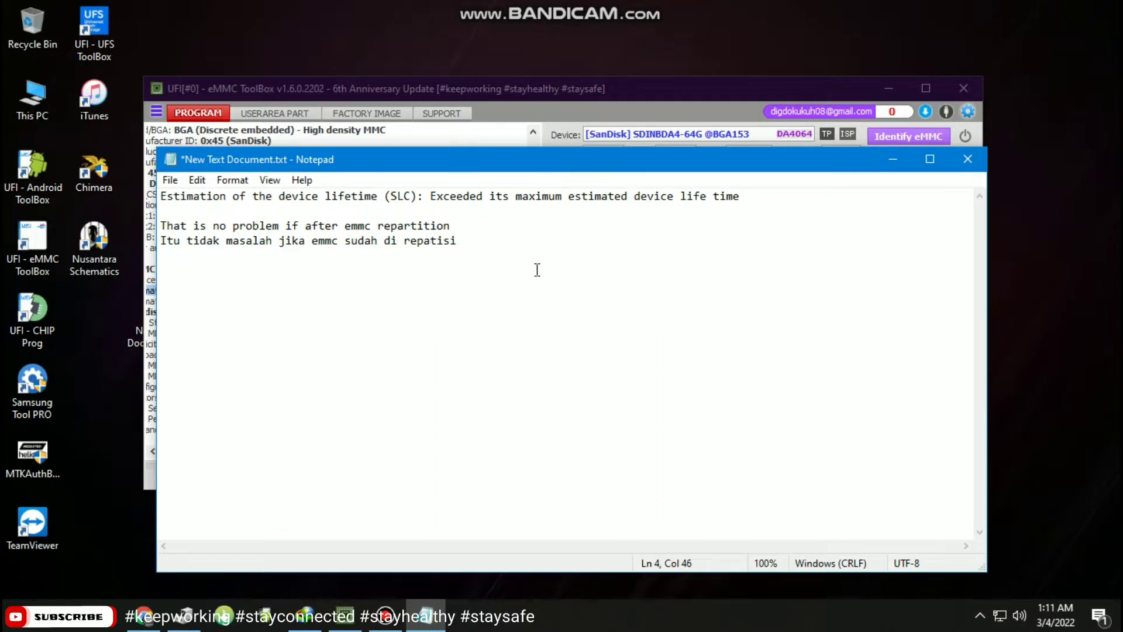
type("atisi")
Add the lines "Next" and "Lanjut" after a blank line and close the text document.
key("Return")
key("Home")
key("Return")
key("Up")
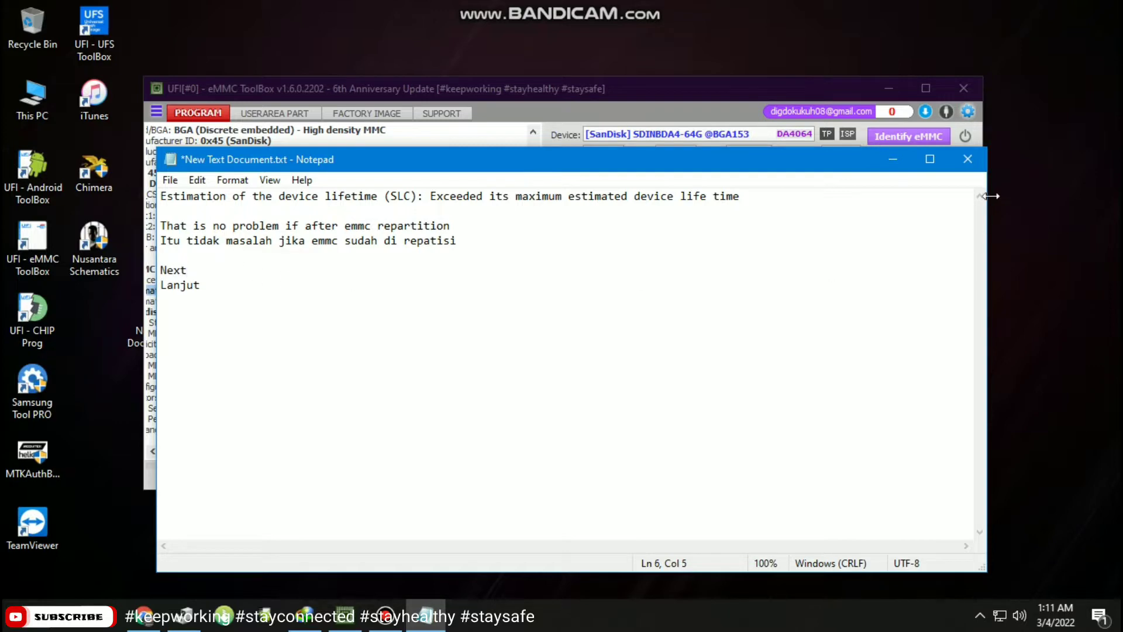
left_click(968, 160)
left_click(586, 328)
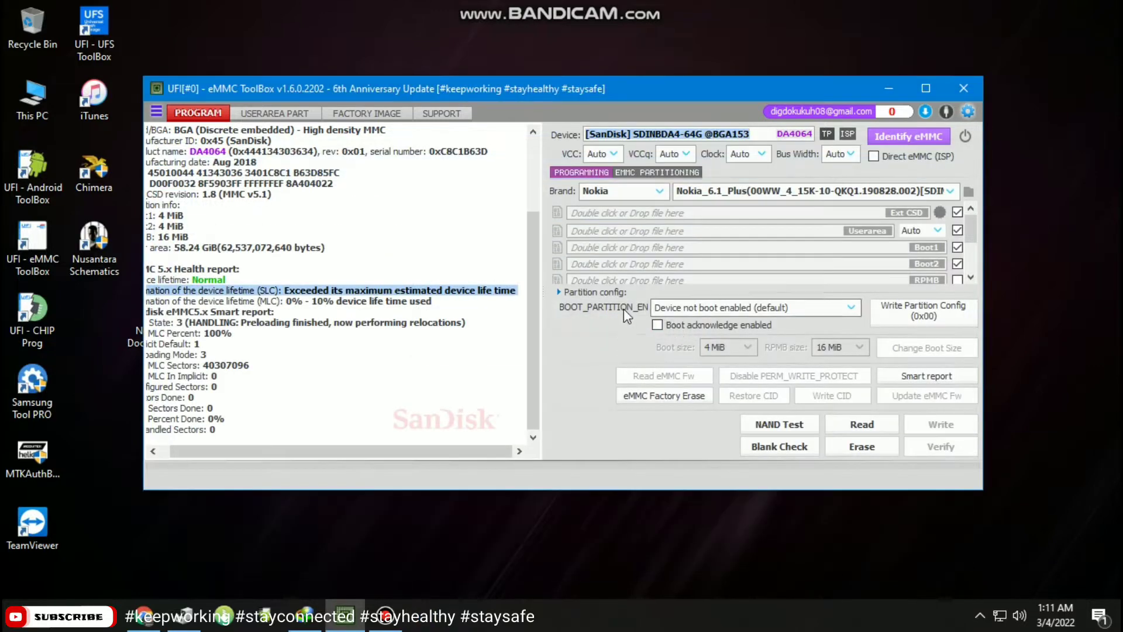
Erase the boot1, boot2 and userarea content of the SanDisk eMMC, accepting the data-loss warning.
scroll(550, 239, "up", 3)
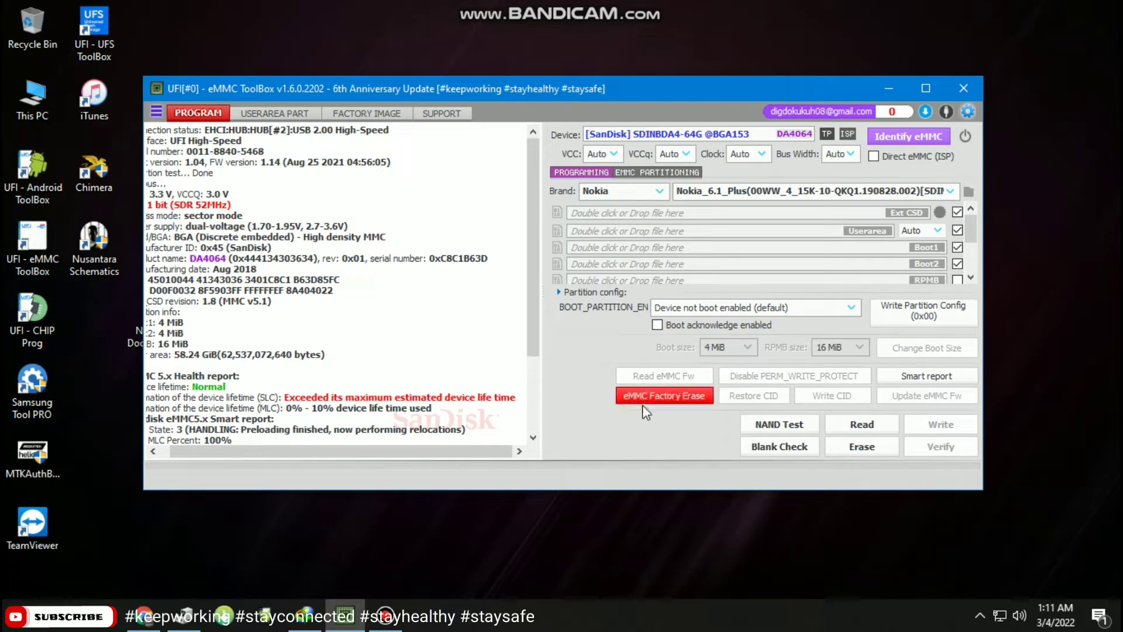
left_click(863, 447)
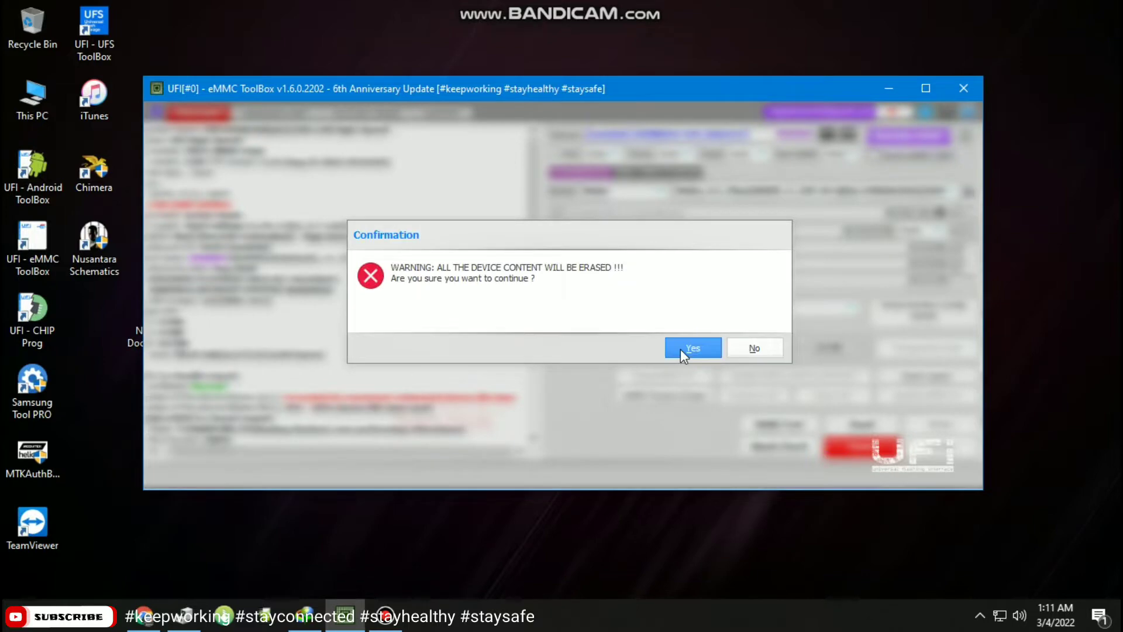
left_click(680, 347)
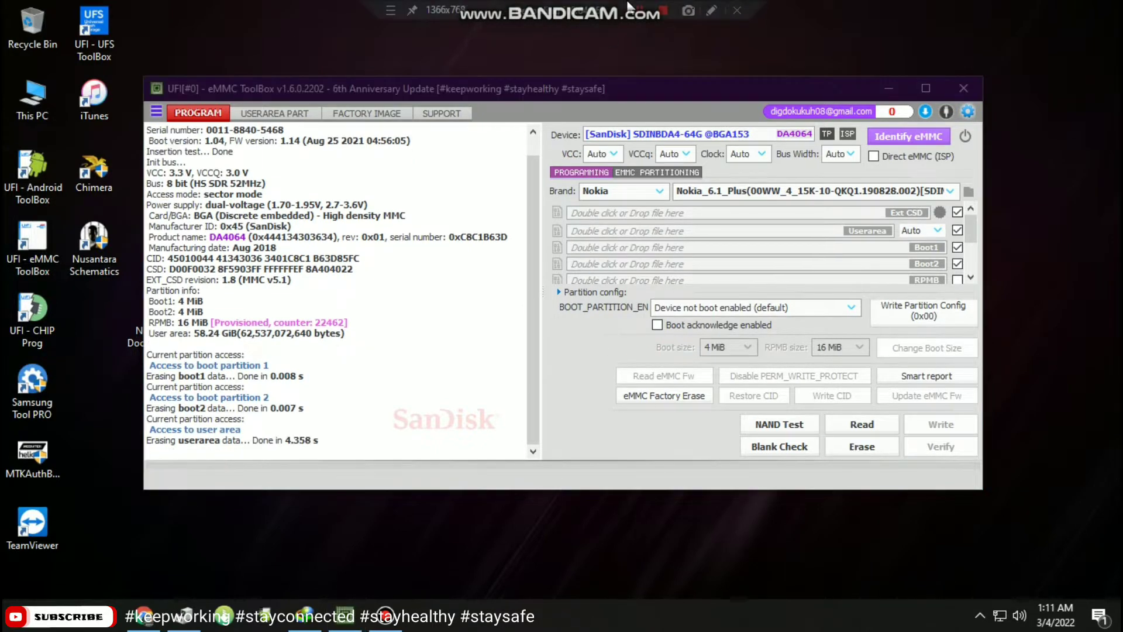
Run the eMMC Factory Erase to reset the partition config, and repeat the regular erase of all device content.
left_click(667, 394)
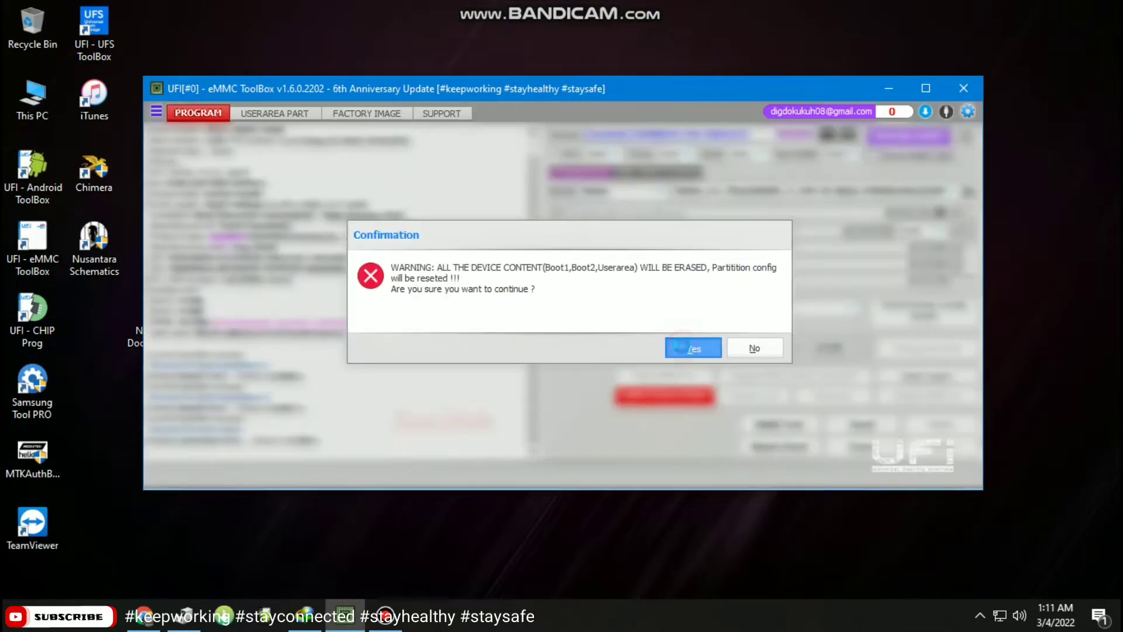
left_click(681, 347)
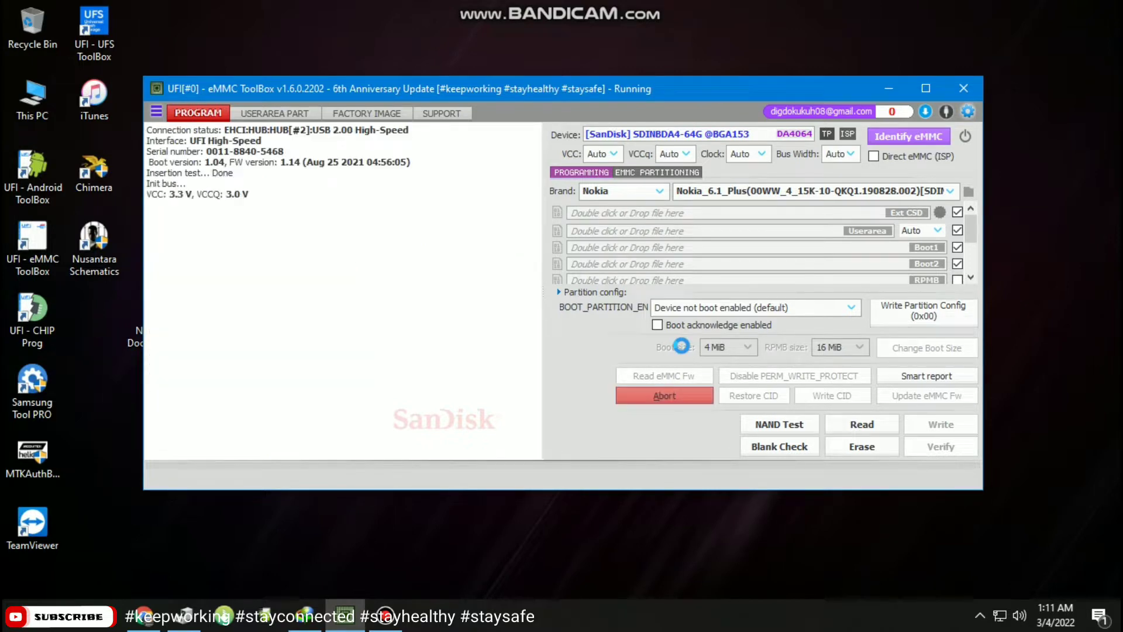
left_click(848, 446)
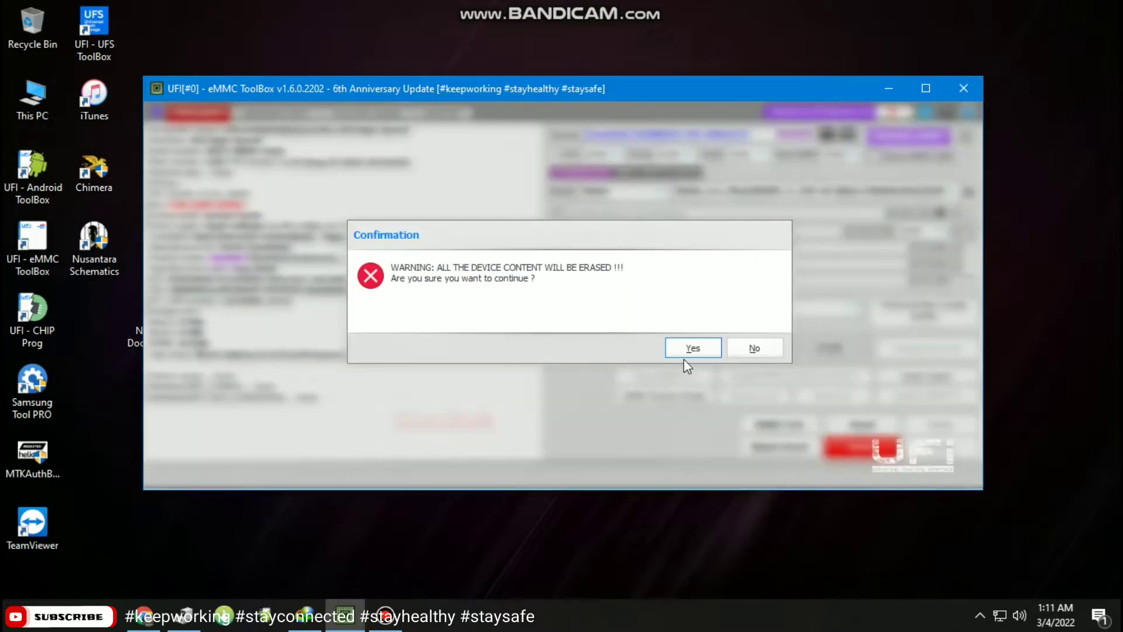
left_click(672, 349)
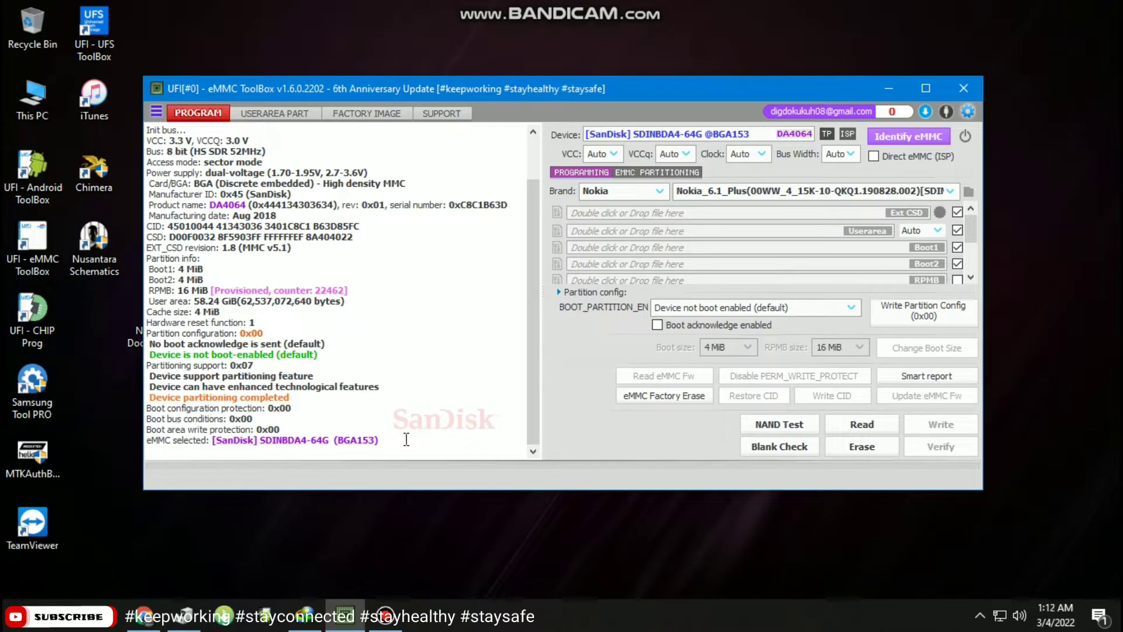
Identify the erased eMMC and check its partition configuration and partitioning status in the log.
left_click_drag(407, 434, 170, 246)
left_click(428, 451)
left_click_drag(407, 439, 124, 248)
left_click(473, 401)
Inspect the boot, ext_csd and userarea backup files in the Nokia_6.1_Plus folder under D:\eMMC\Nokia, and close the folder window.
left_click(103, 616)
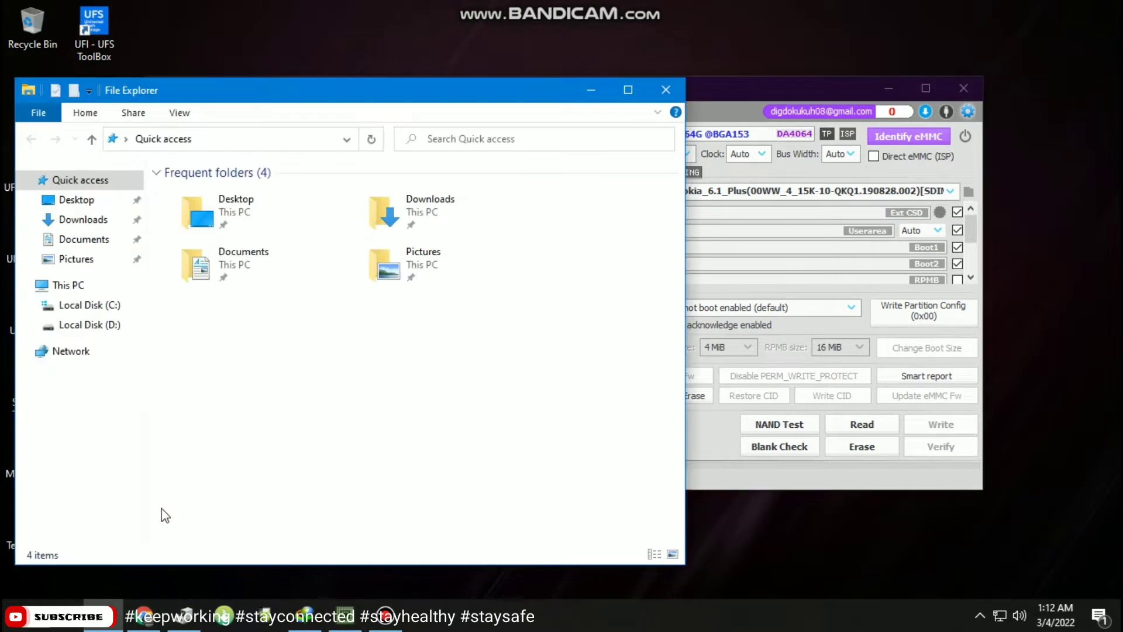
left_click(96, 332)
double_click(193, 491)
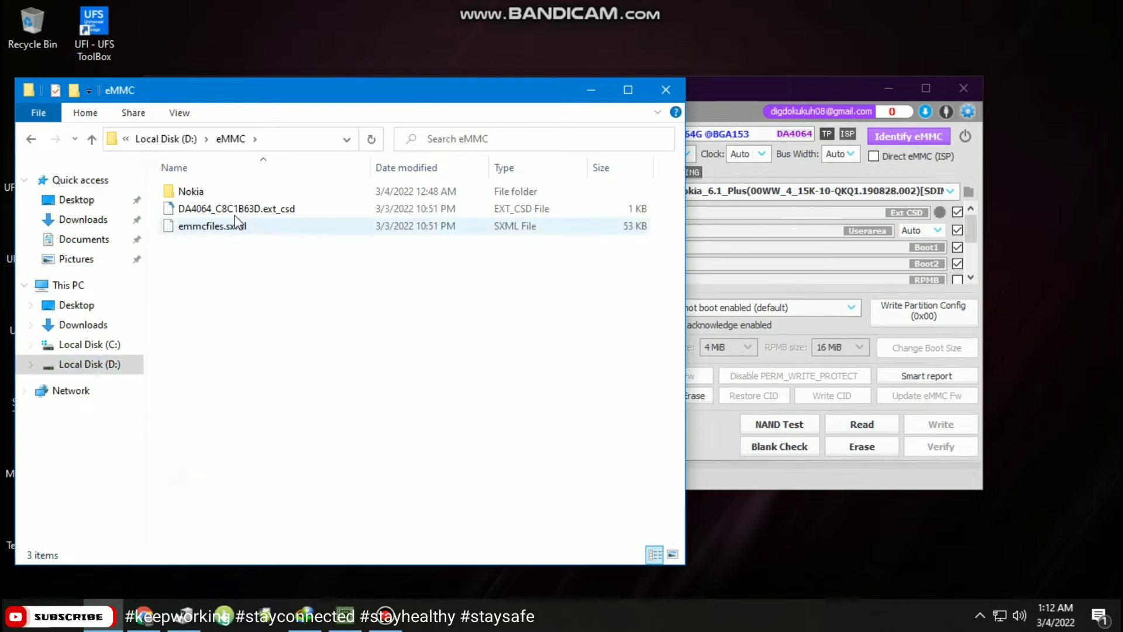
double_click(219, 190)
left_click(205, 194)
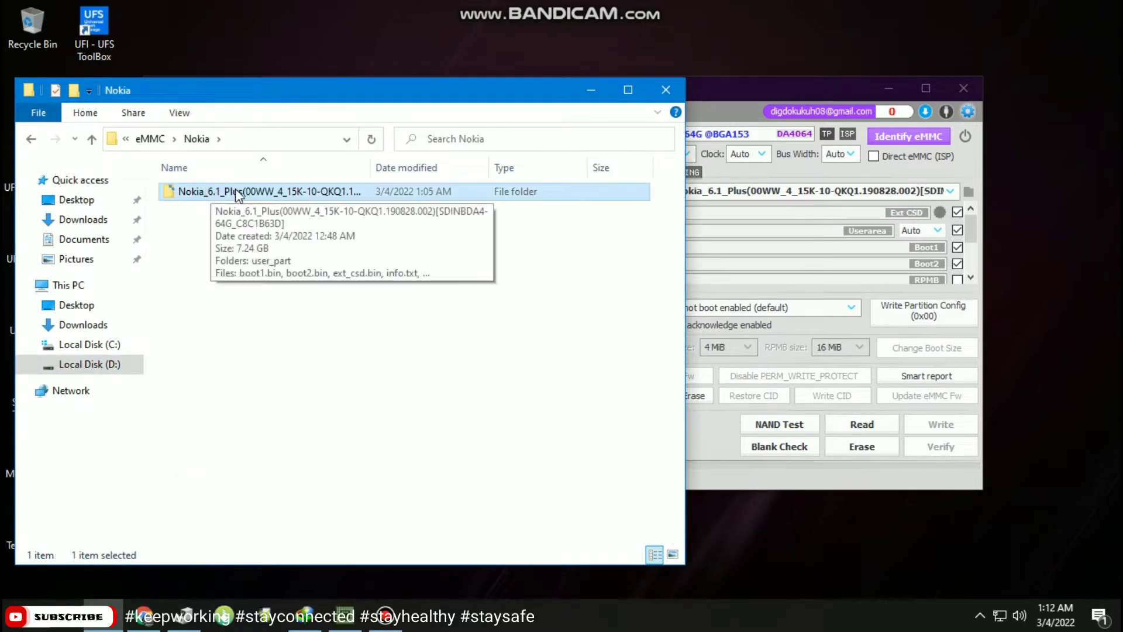
double_click(234, 190)
left_click_drag(187, 318, 215, 206)
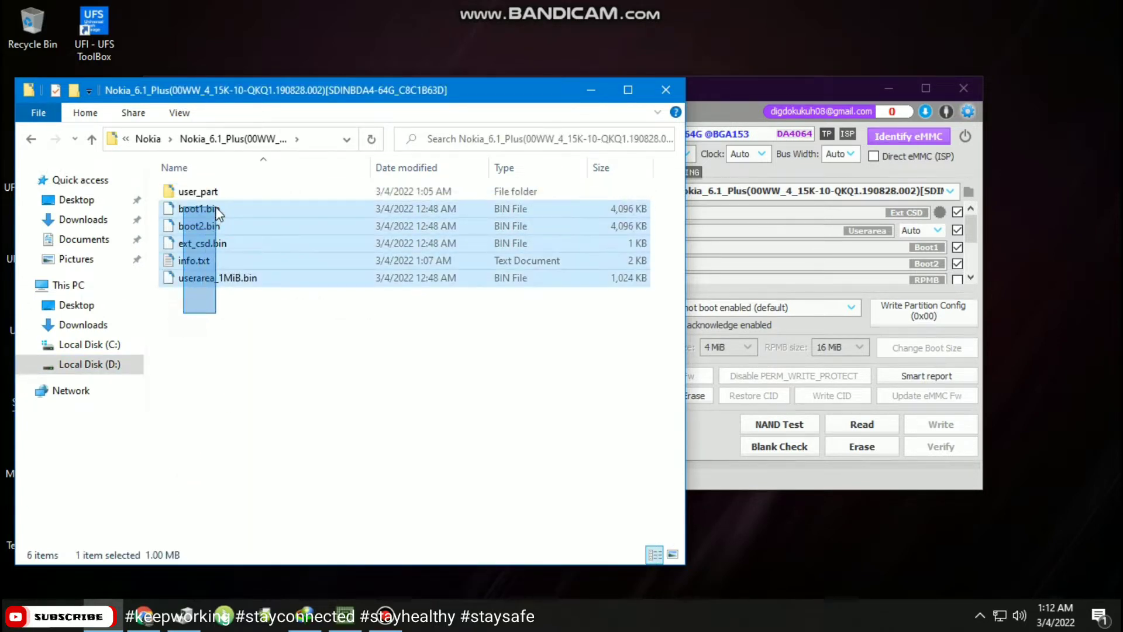
left_click(251, 345)
left_click(665, 91)
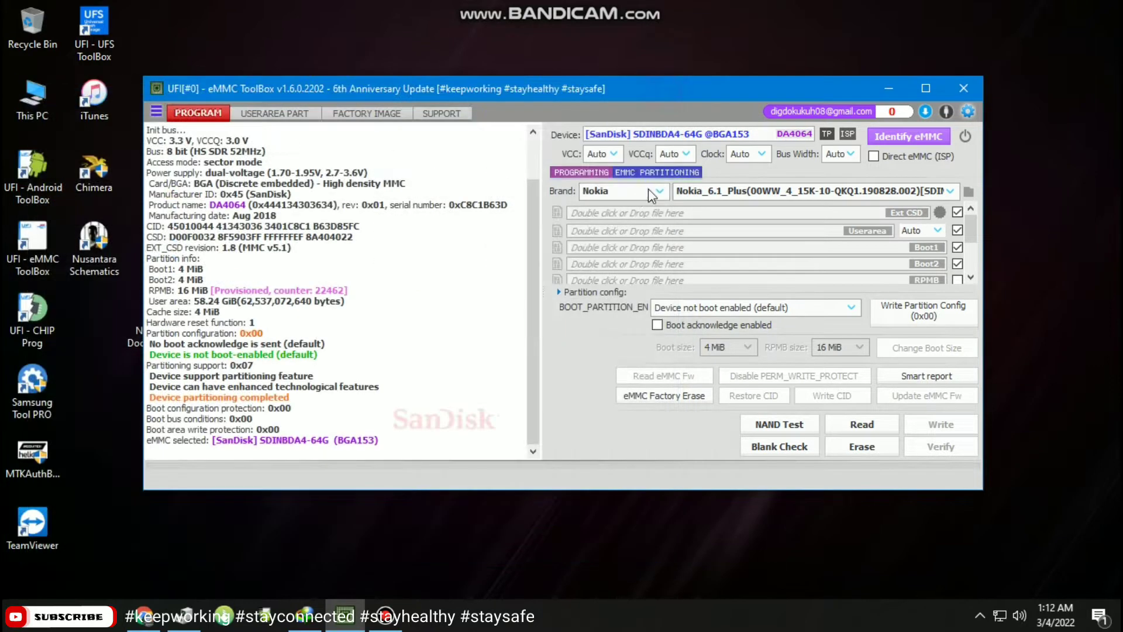
Load the Nokia_6.1_Plus backup, write its ext_csd, userarea_1MiB, boot1 and boot2 files to the eMMC, and check the write log.
left_click(648, 190)
left_click(615, 207)
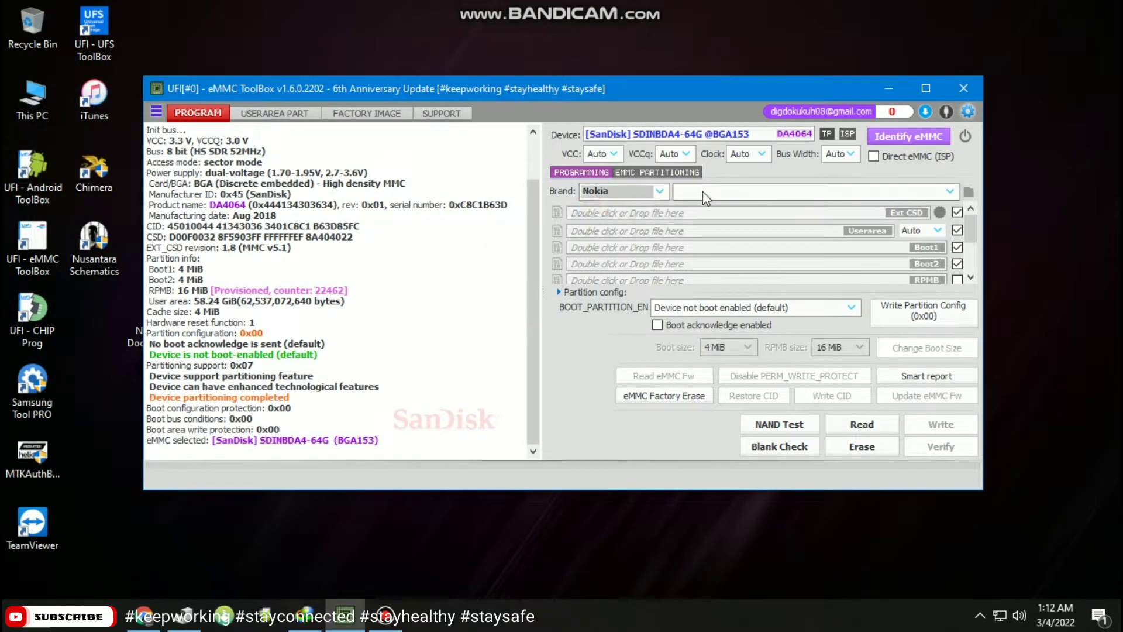
left_click(705, 192)
left_click(798, 205)
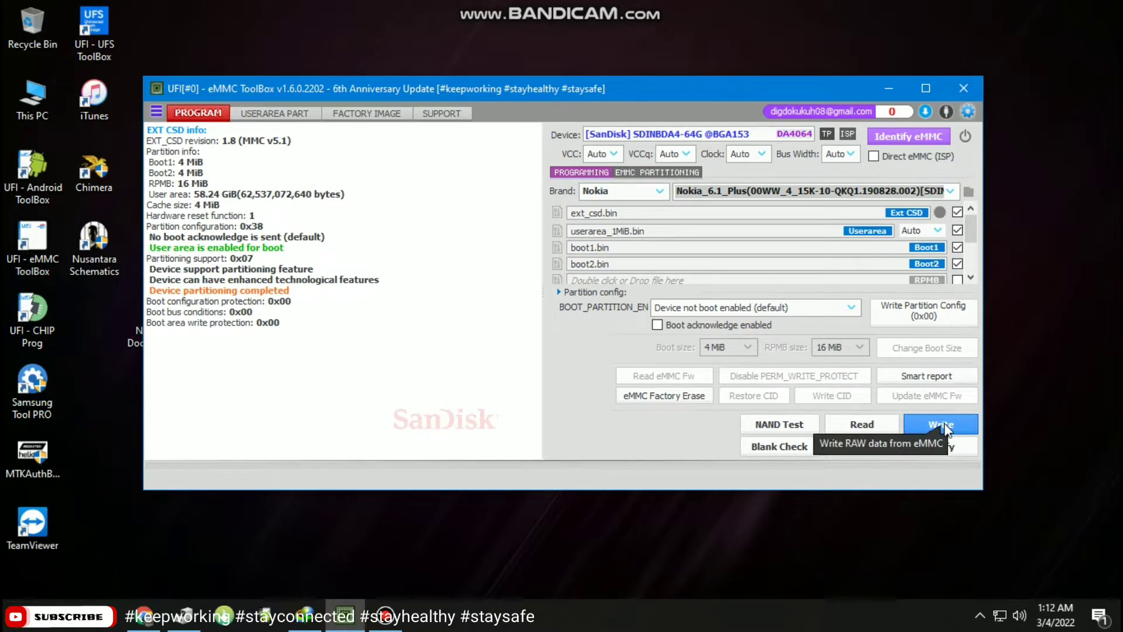
left_click(929, 422)
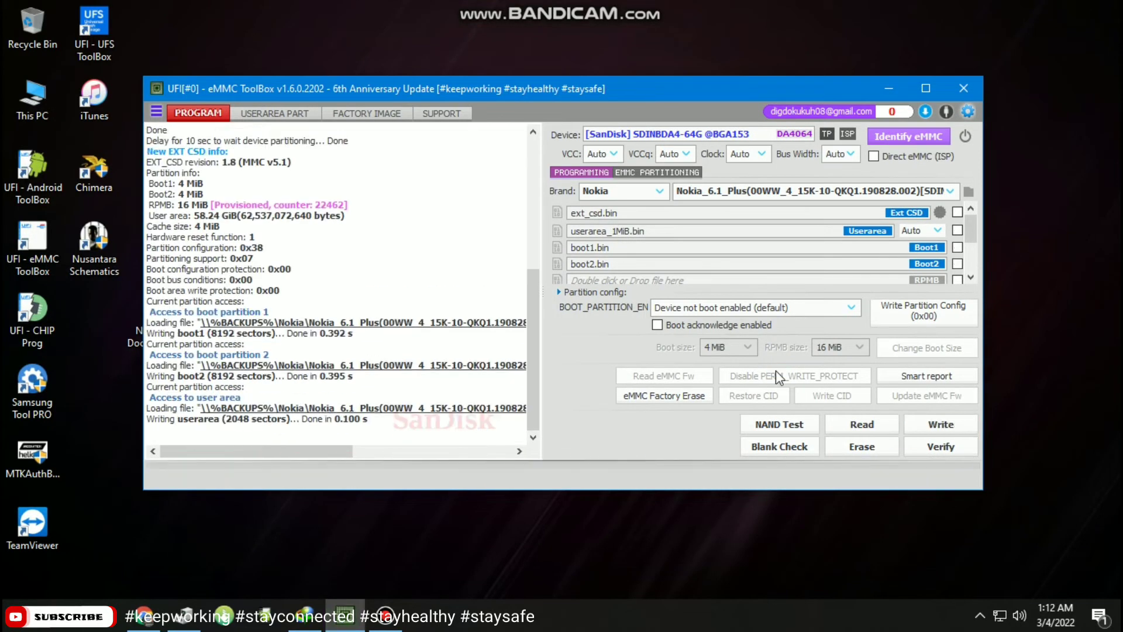
scroll(290, 445, "right", 3)
scroll(290, 445, "left", 3)
scroll(259, 392, "up", 3)
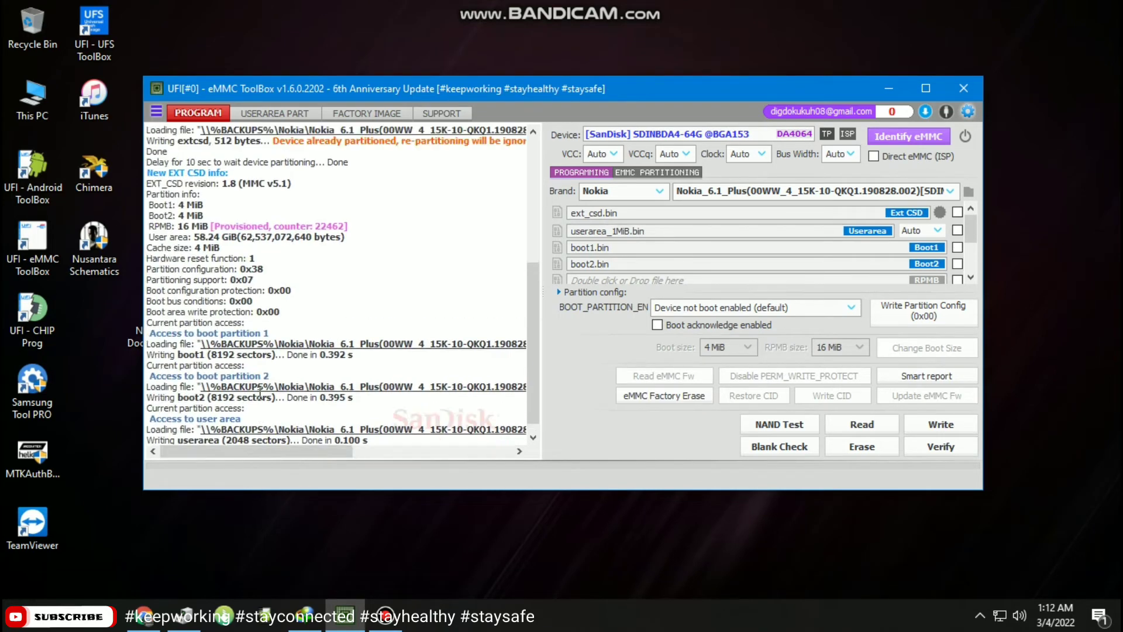
scroll(260, 392, "down", 3)
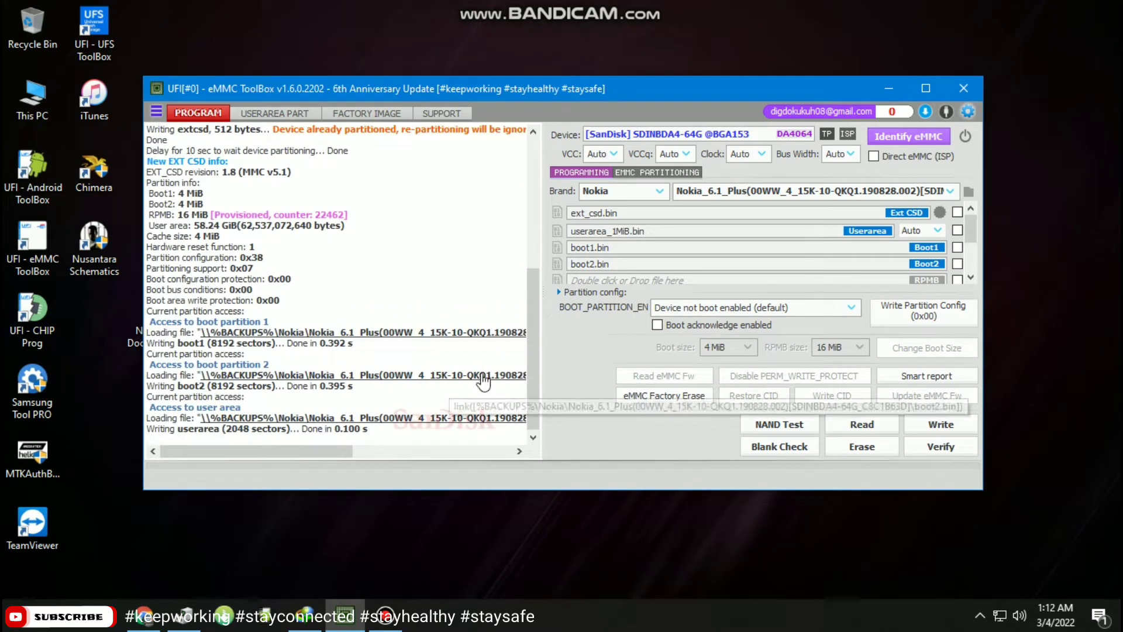
Identify the eMMC again and check its boot configuration, partitioning status and crypto state in the log.
left_click(896, 139)
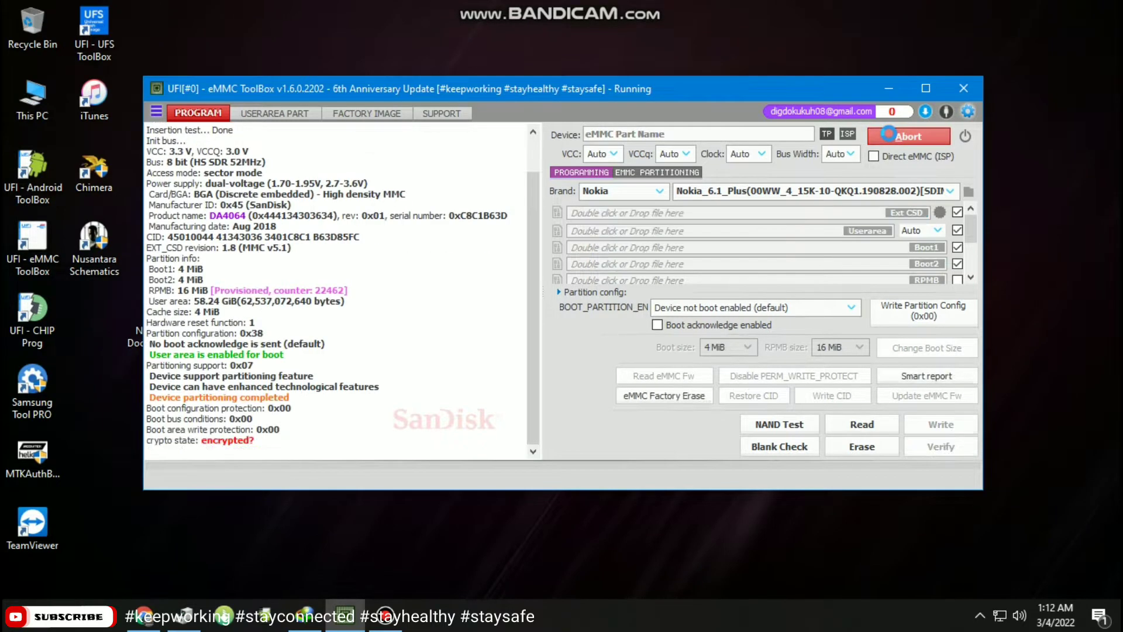
left_click_drag(398, 443, 149, 429)
left_click(403, 448)
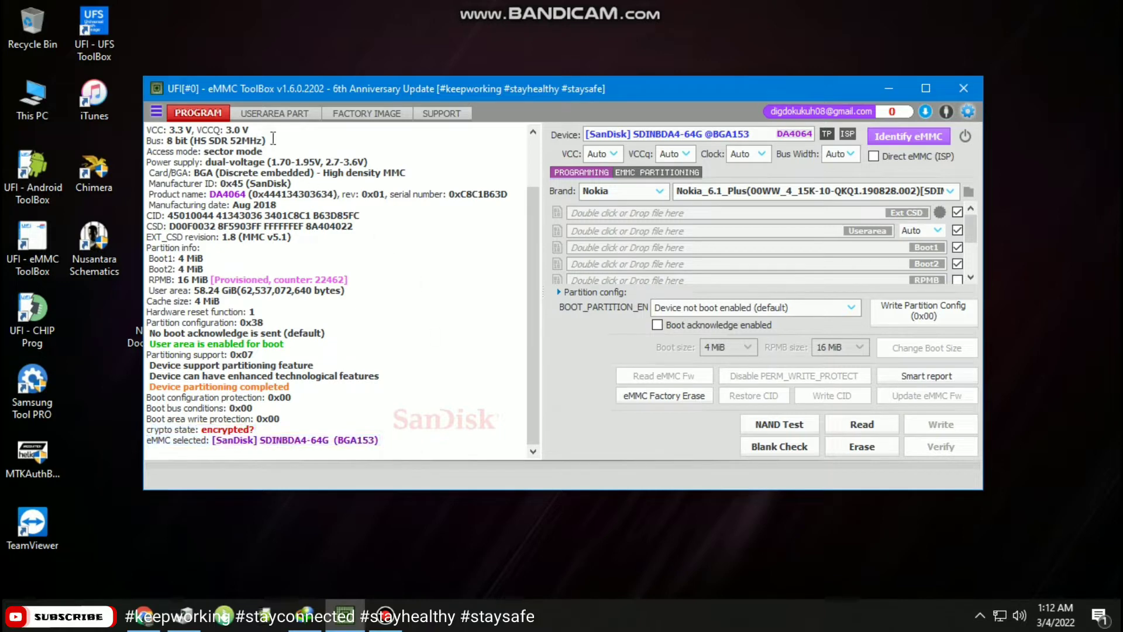
Review the eMMC's userarea partition table, identifying the chip once more to refresh it.
left_click(286, 117)
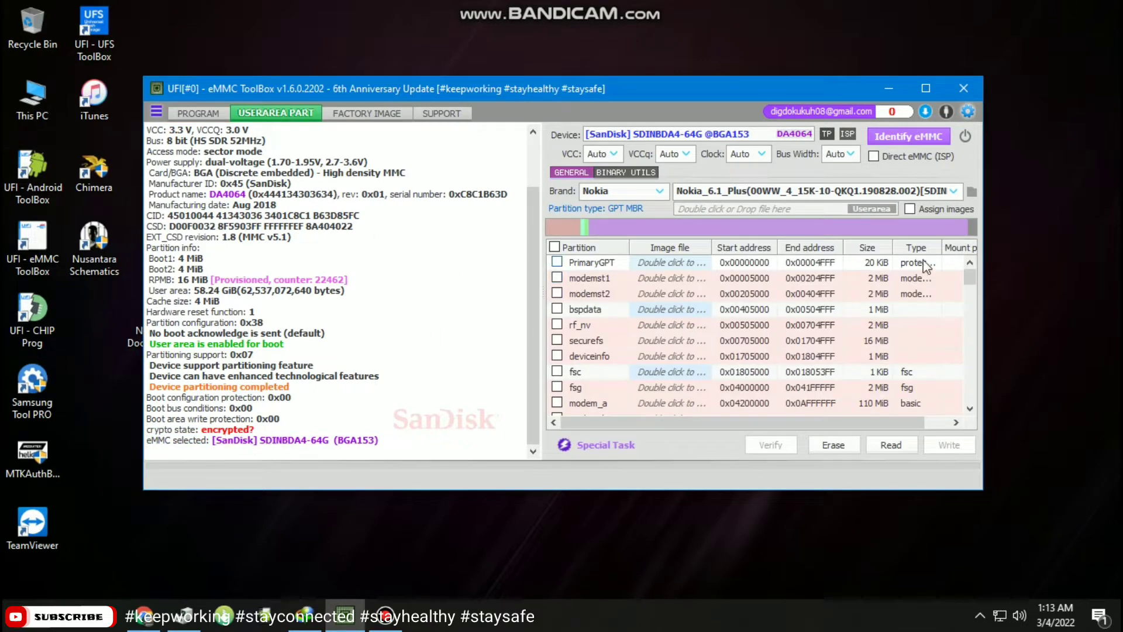
scroll(964, 409, "down", 5)
scroll(971, 269, "up", 5)
left_click(905, 141)
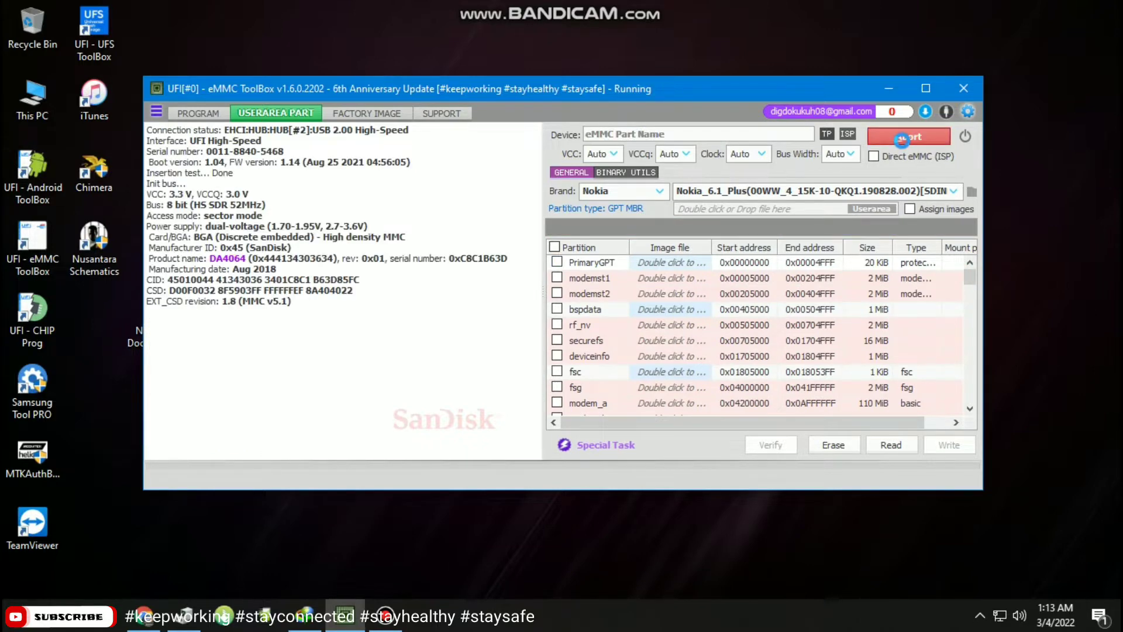
scroll(845, 327, "down", 10)
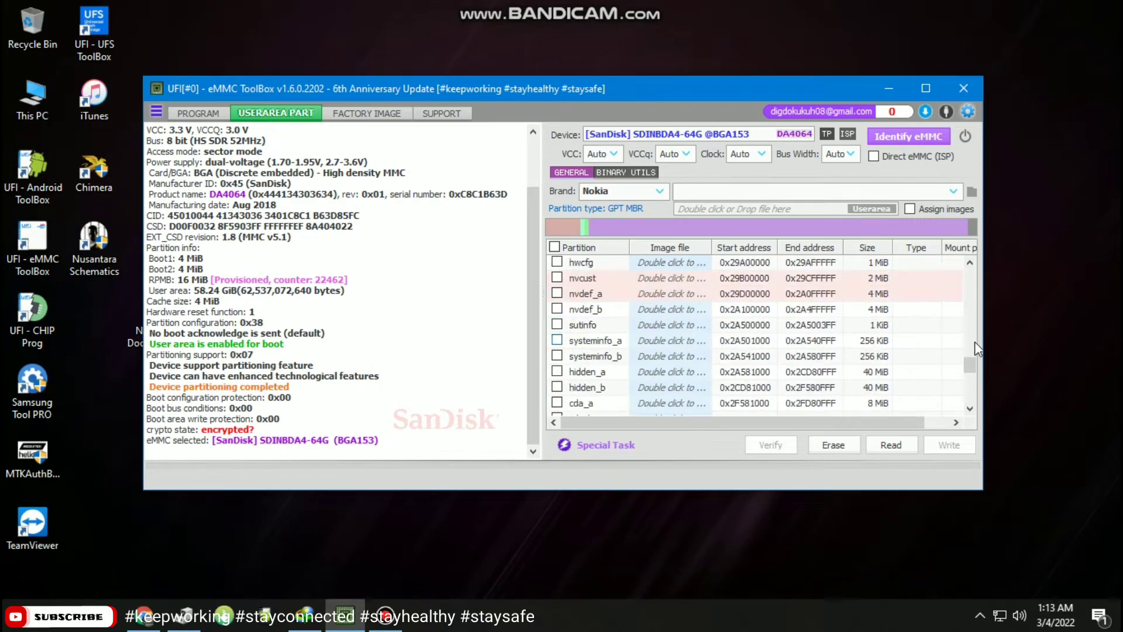
scroll(969, 275, "up", 10)
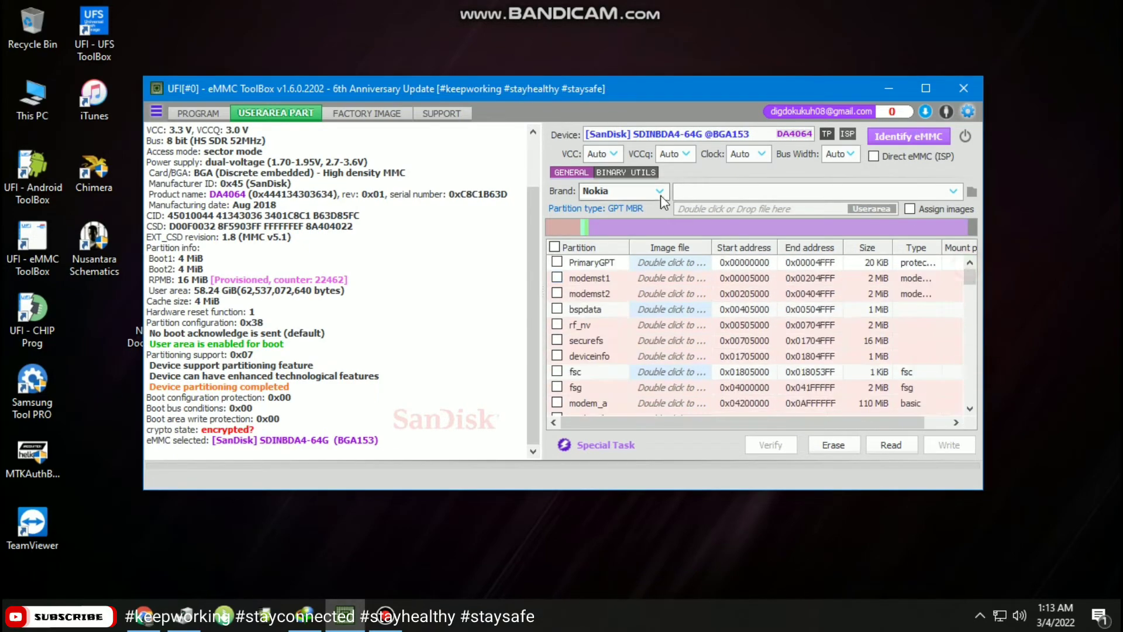
Inspect the image files in the user_part folder of the Nokia_6.1_Plus backup under D:\eMMC\Nokia, and close the folder window.
left_click(103, 616)
left_click(108, 328)
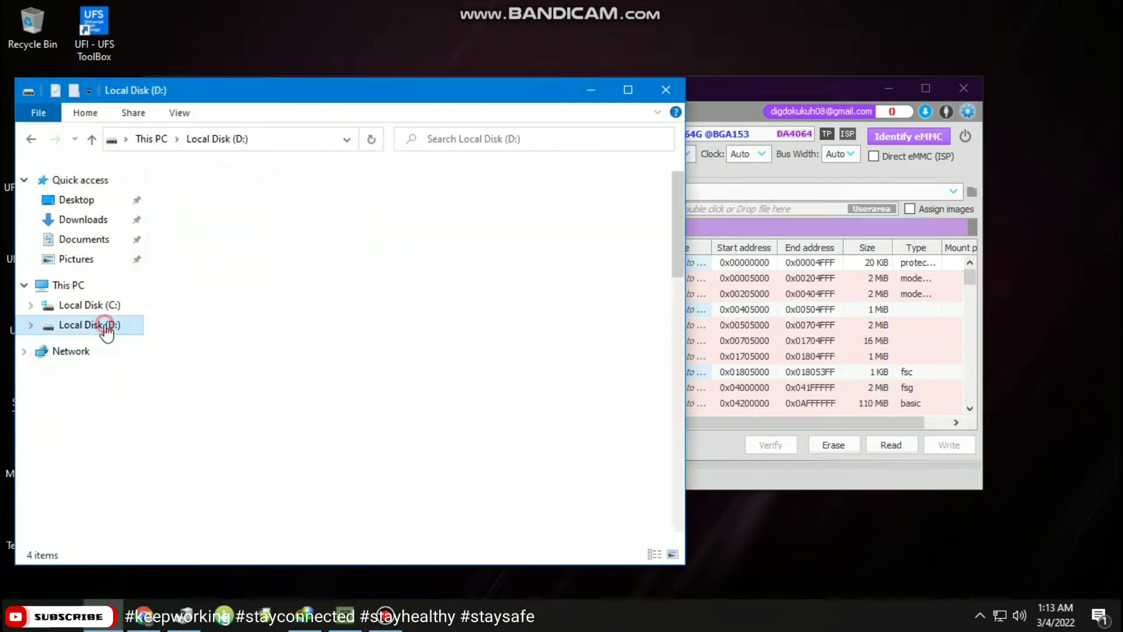
double_click(225, 485)
double_click(213, 193)
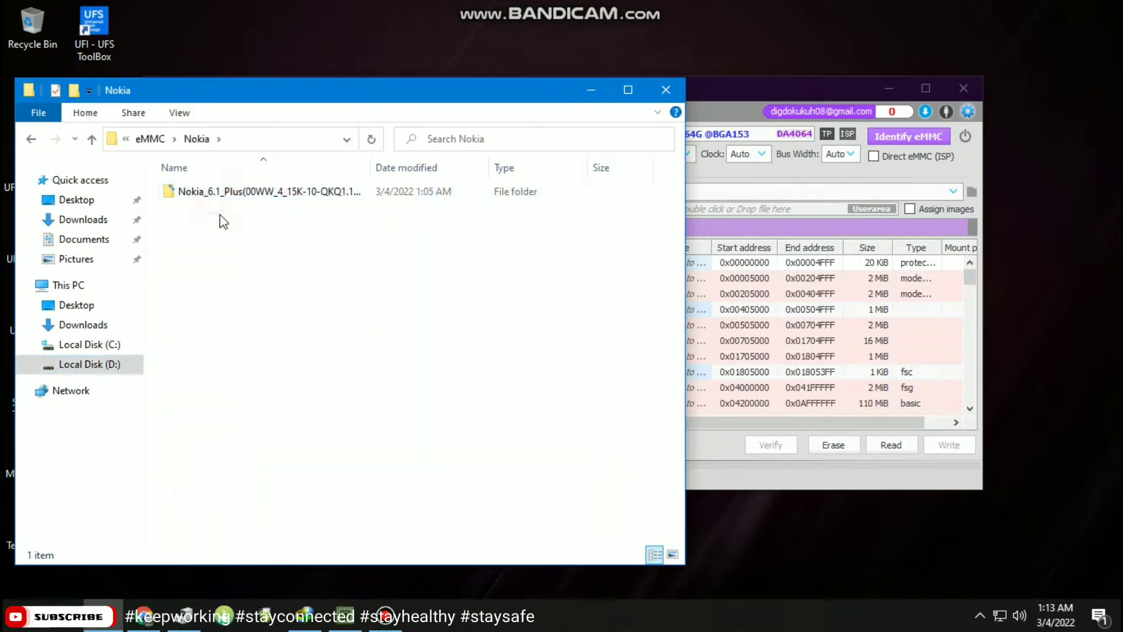
double_click(224, 191)
left_click(217, 193)
right_click(214, 194)
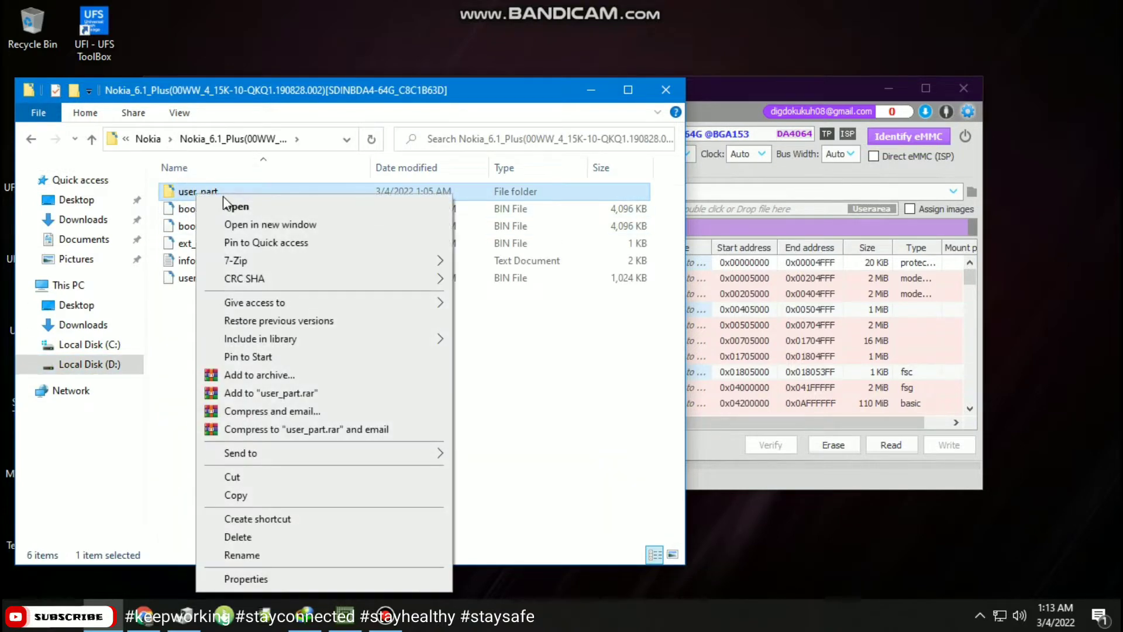
left_click(234, 206)
scroll(243, 298, "down", 13)
scroll(244, 298, "up", 13)
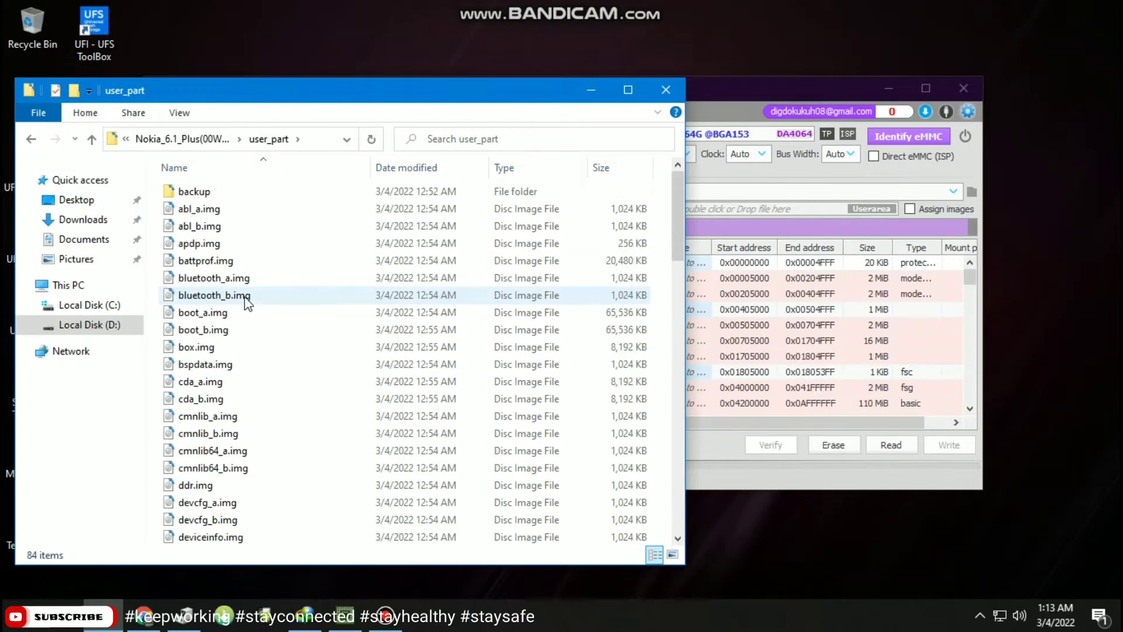
left_click(31, 140)
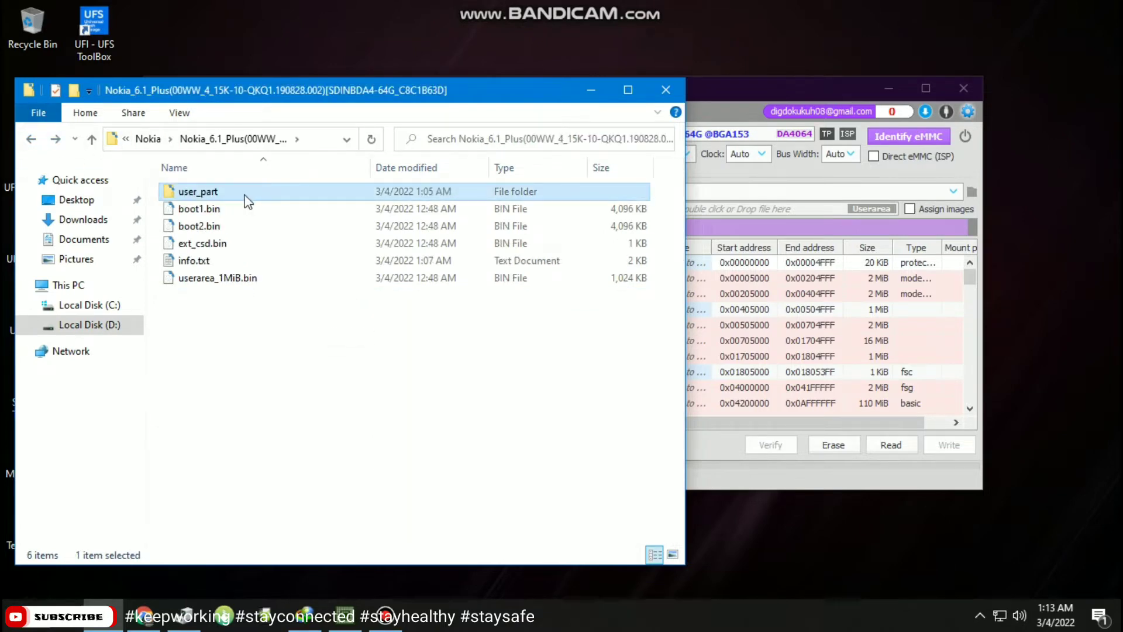
left_click(666, 90)
Open the Nokia brand's backup directory and cut the user_part folder from the Nokia_6.1_Plus folder.
left_click(660, 192)
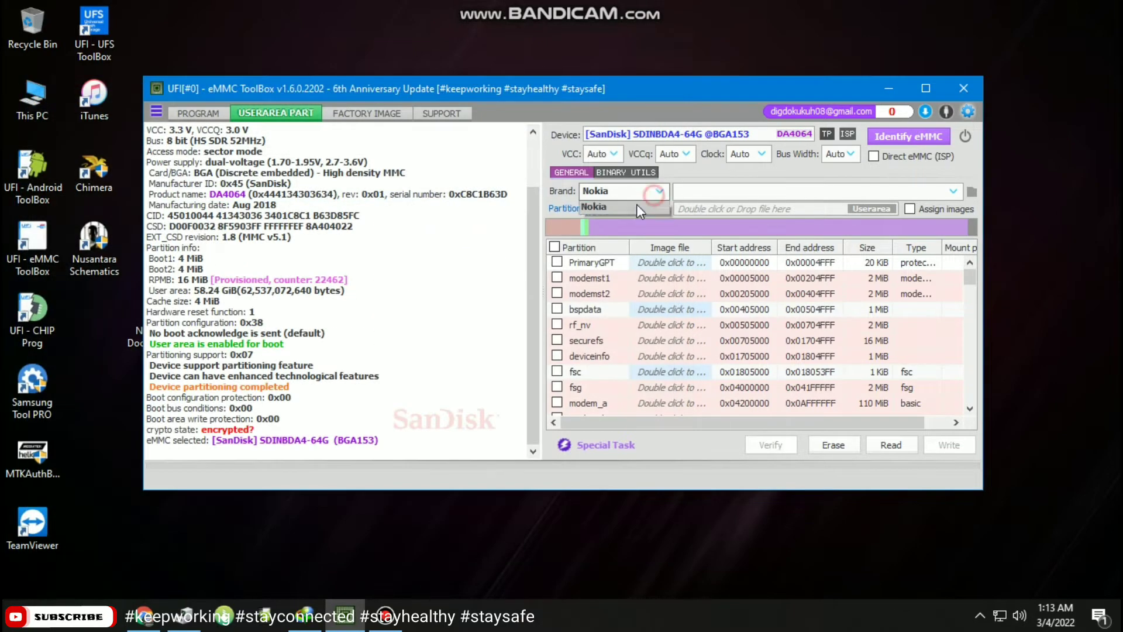
left_click(634, 208)
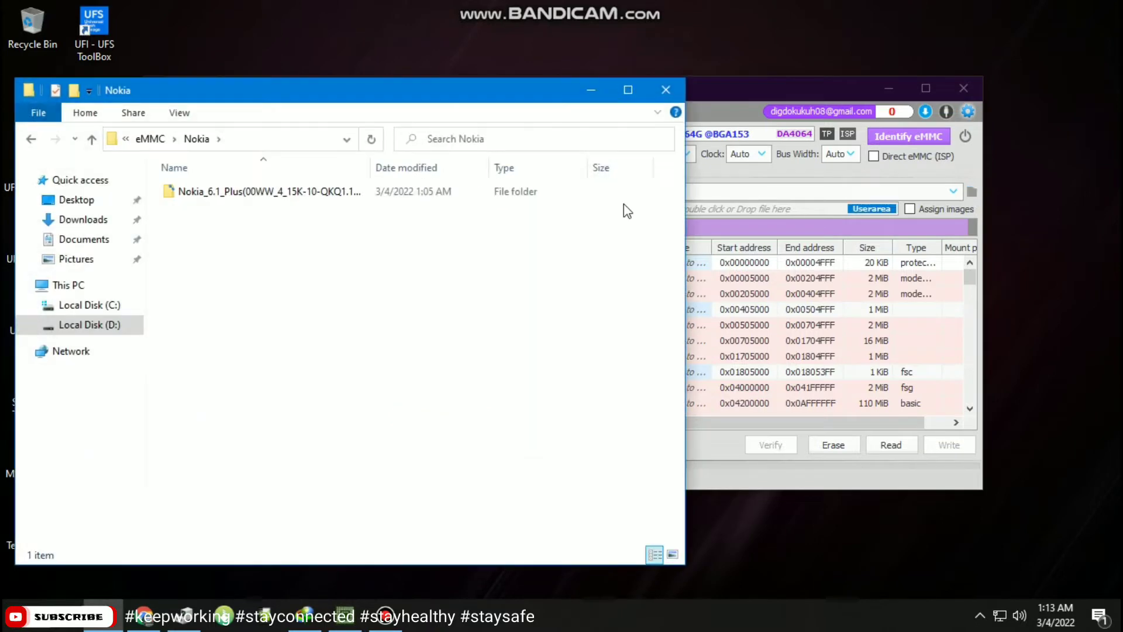
left_click(285, 193)
right_click(285, 193)
left_click(316, 203)
left_click(220, 197)
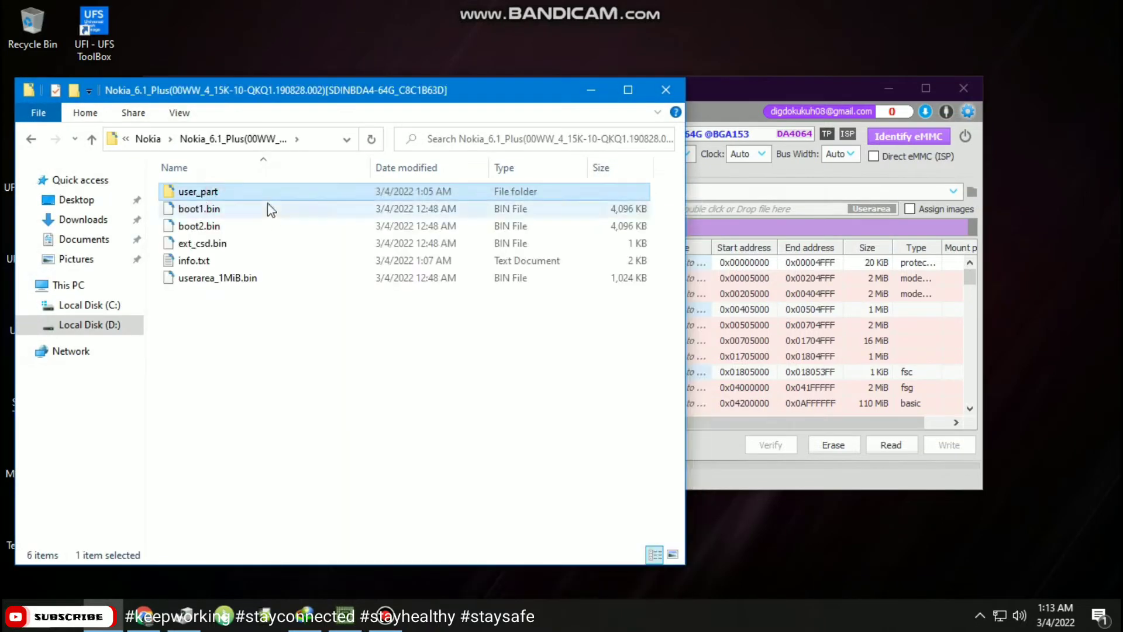
right_click(220, 193)
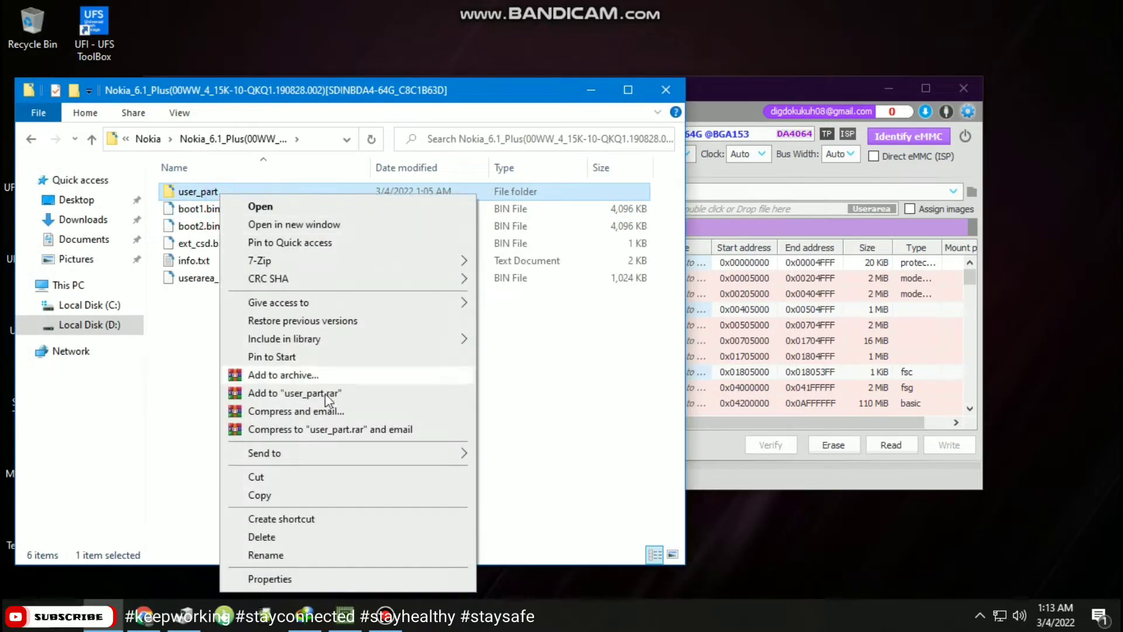
left_click(328, 476)
Create a folder in D:\eMMC\Nokia, keeping the default name New folder.
left_click(31, 138)
right_click(198, 310)
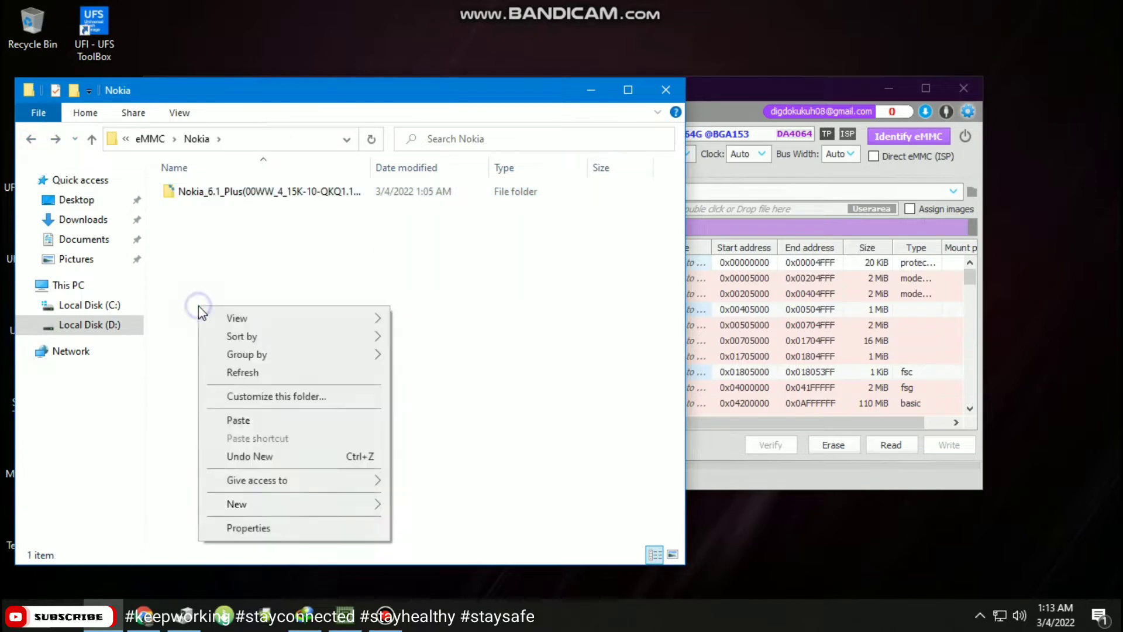
mouse_move(334, 504)
left_click(468, 388)
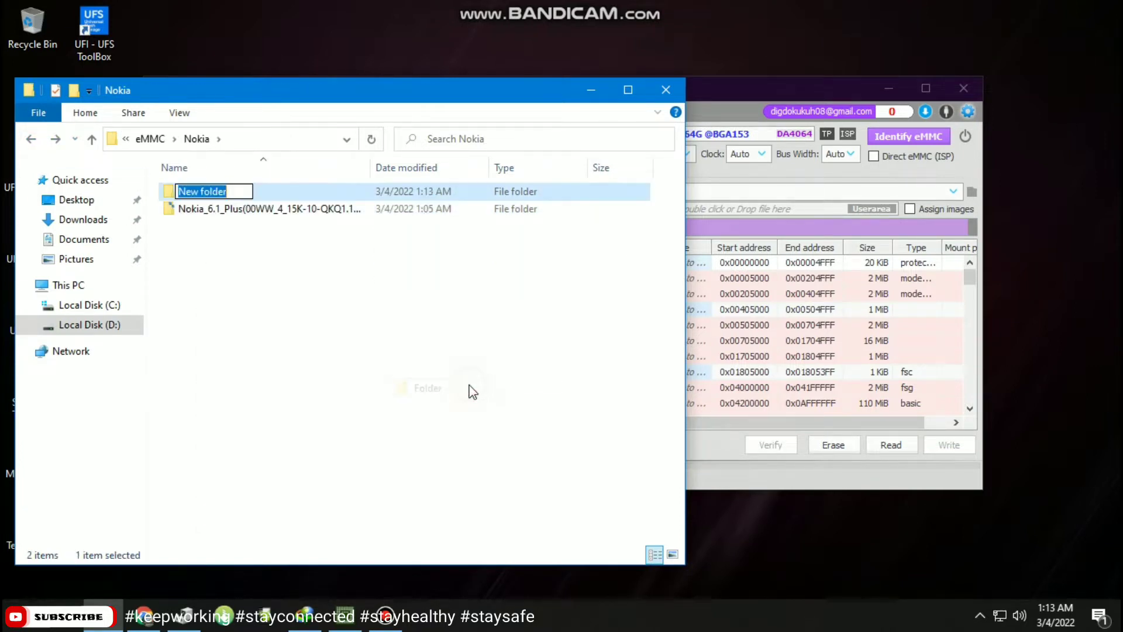
left_click(288, 306)
Paste the cut user_part folder into New folder.
left_click(220, 193)
right_click(220, 192)
left_click(234, 193)
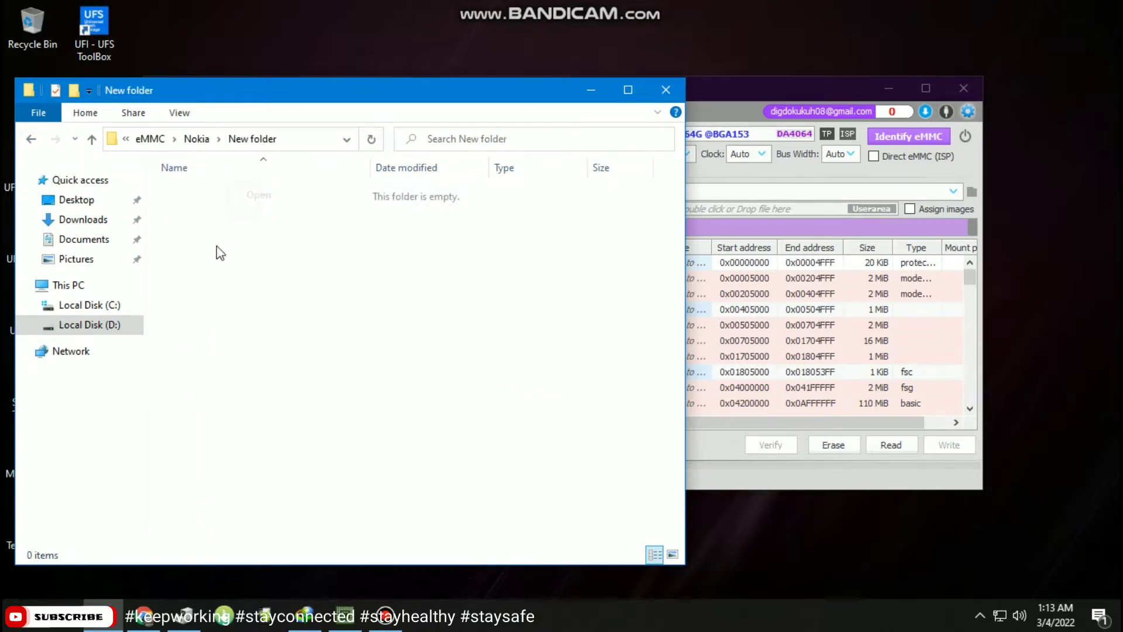
right_click(189, 272)
left_click(237, 386)
left_click(251, 326)
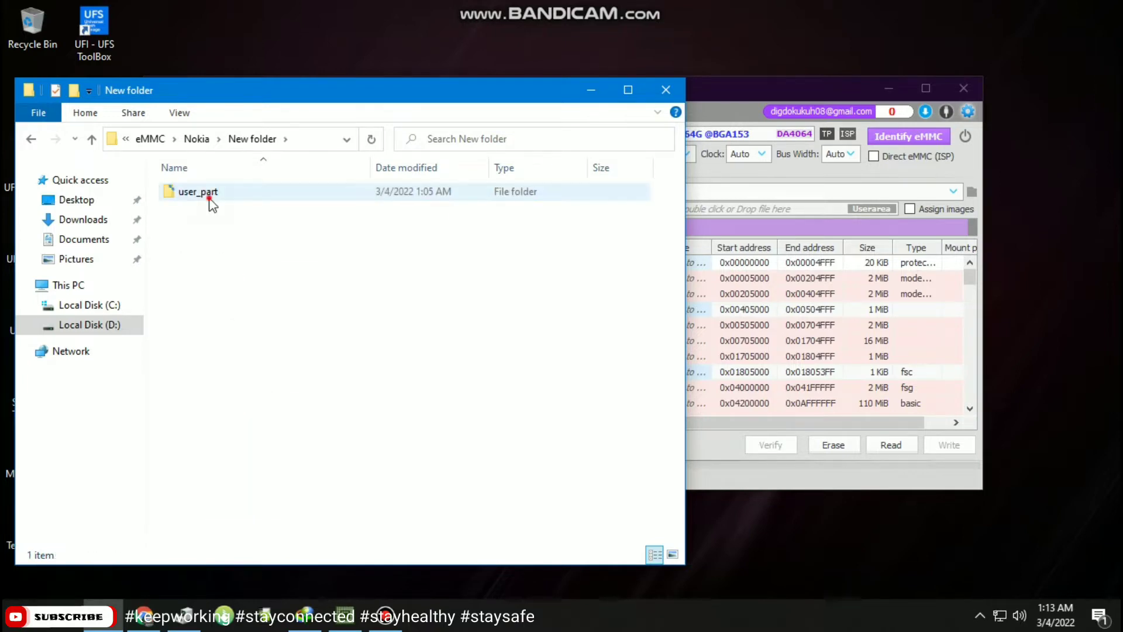
Check the partition images inside the moved user_part folder and close the folder window.
left_click(229, 201)
right_click(220, 197)
left_click(250, 208)
scroll(220, 311, "down", 20)
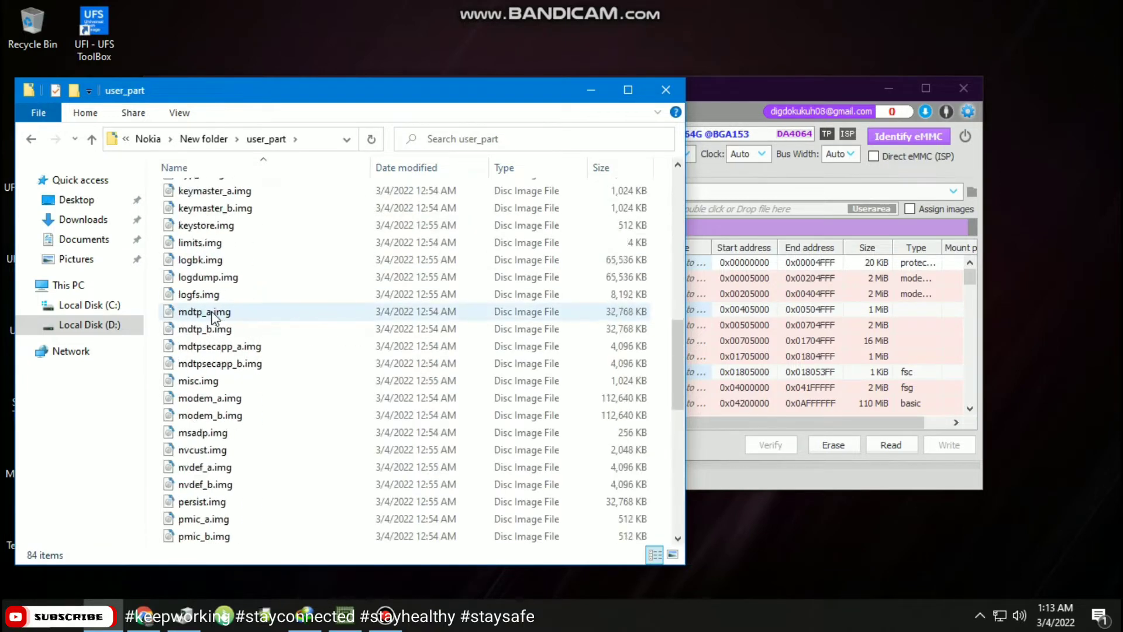
left_click(654, 94)
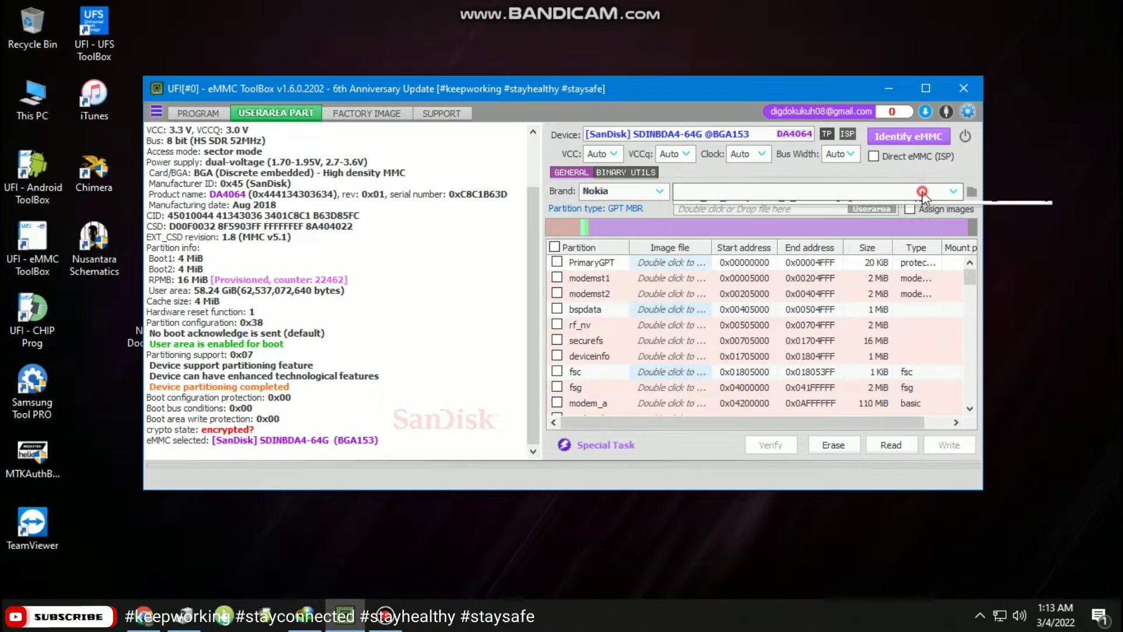
Load the Nokia backup named New folder so its images are assigned to the userarea partitions.
left_click(659, 190)
left_click(626, 208)
left_click(717, 193)
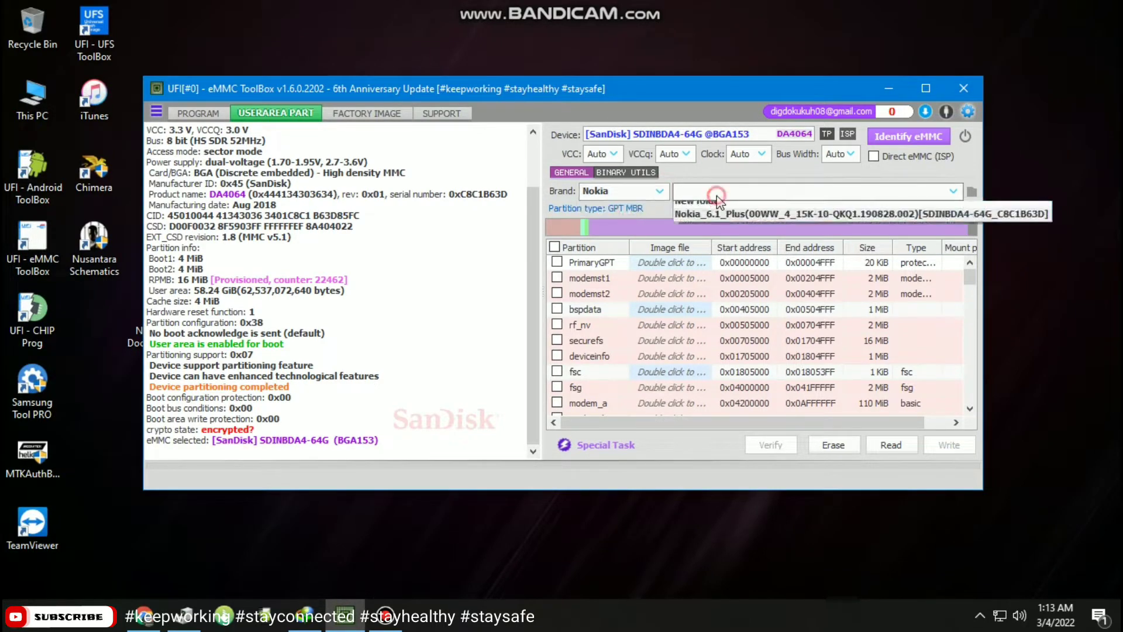
left_click(714, 207)
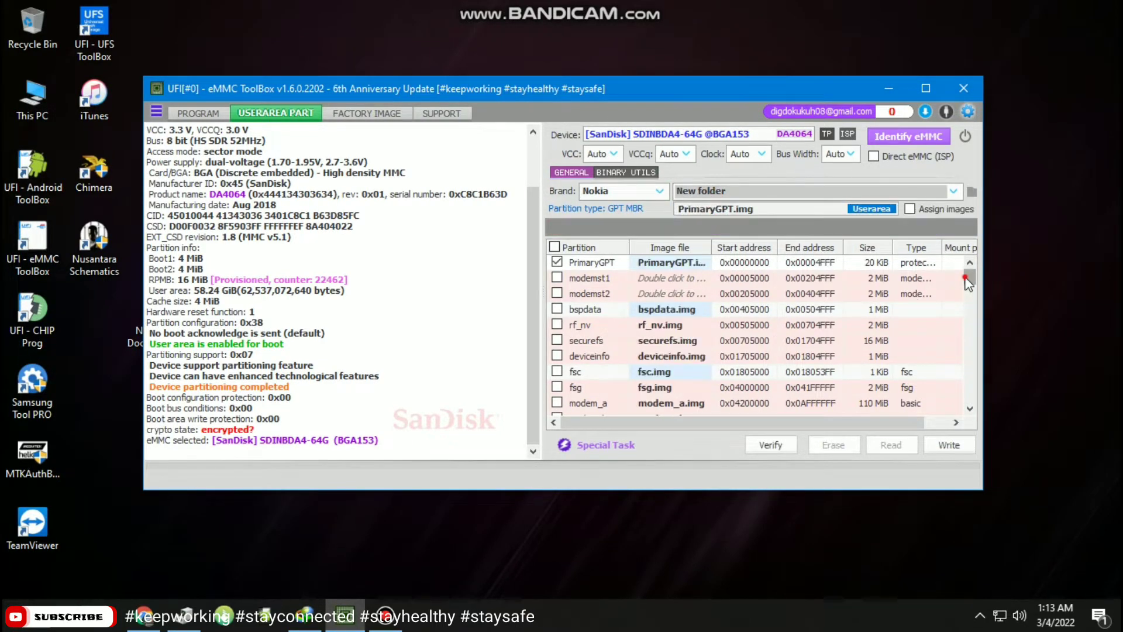
Select every partition with an assigned image, leaving out modemst1, modemst2 and userdata, and write the images to the eMMC.
mouse_move(966, 285)
left_mouse_down()
mouse_move(969, 400)
mouse_move(973, 275)
left_mouse_up()
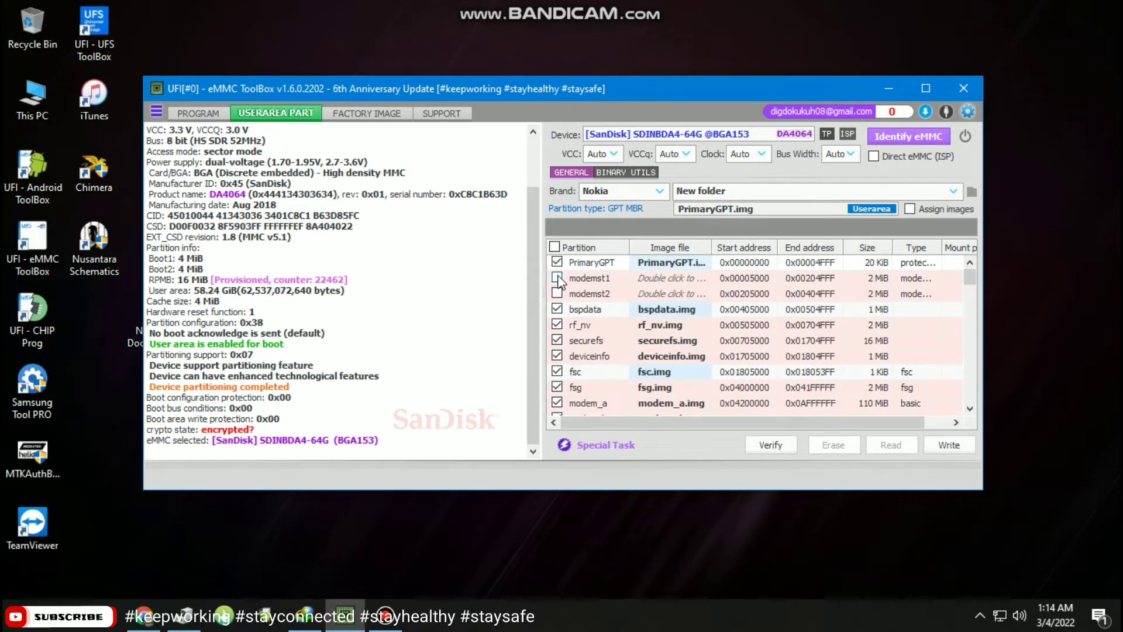
left_click(958, 447)
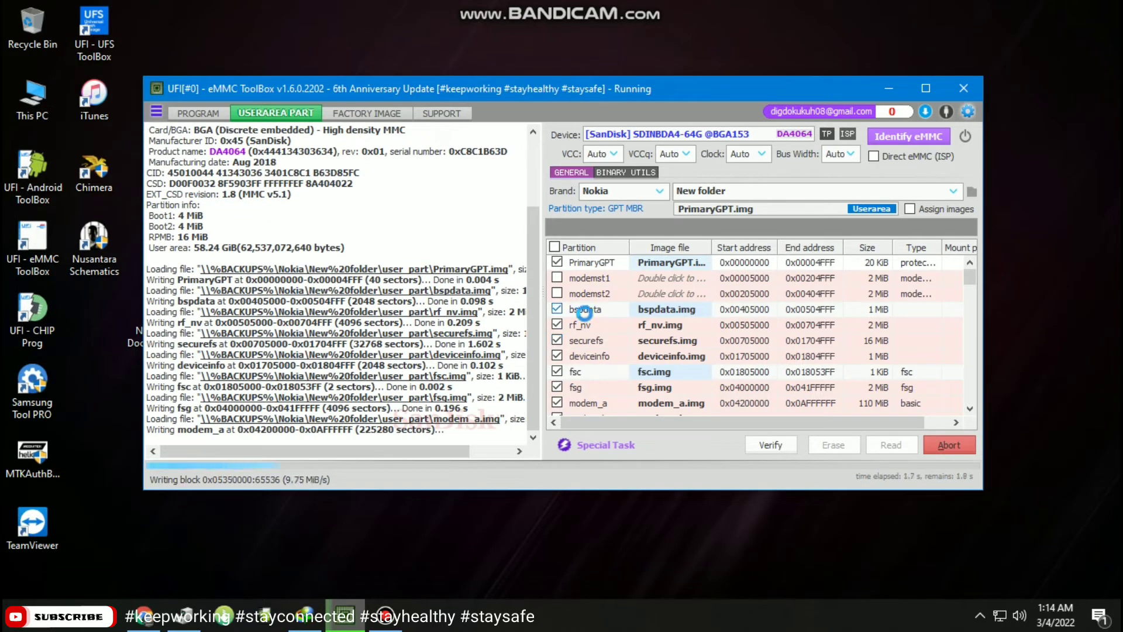
mouse_move(499, 6)
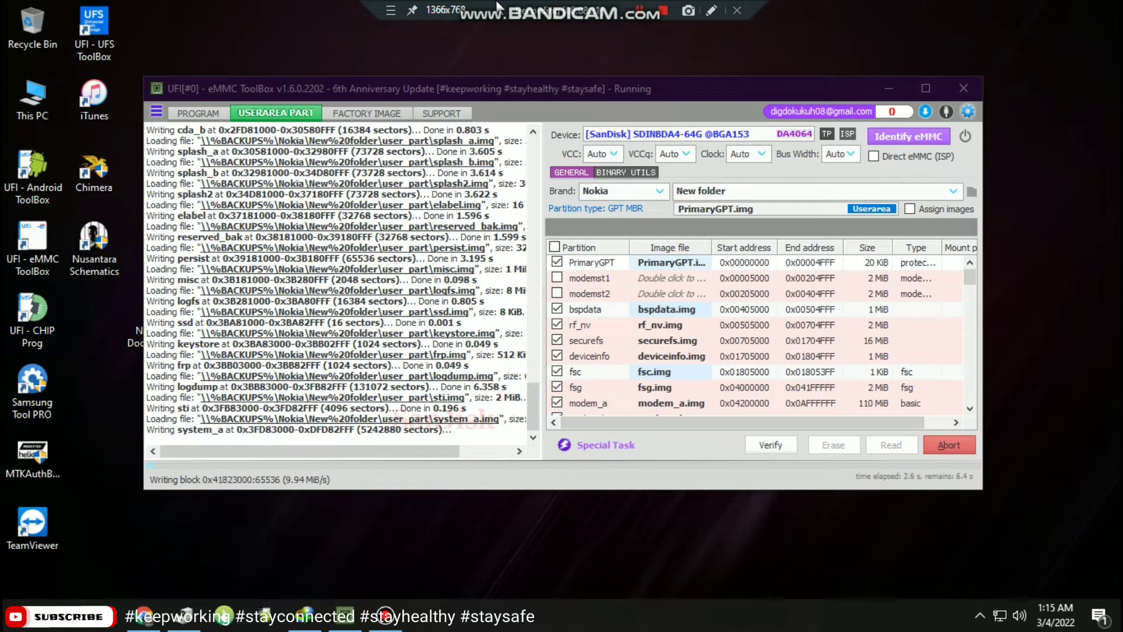
mouse_move(585, 14)
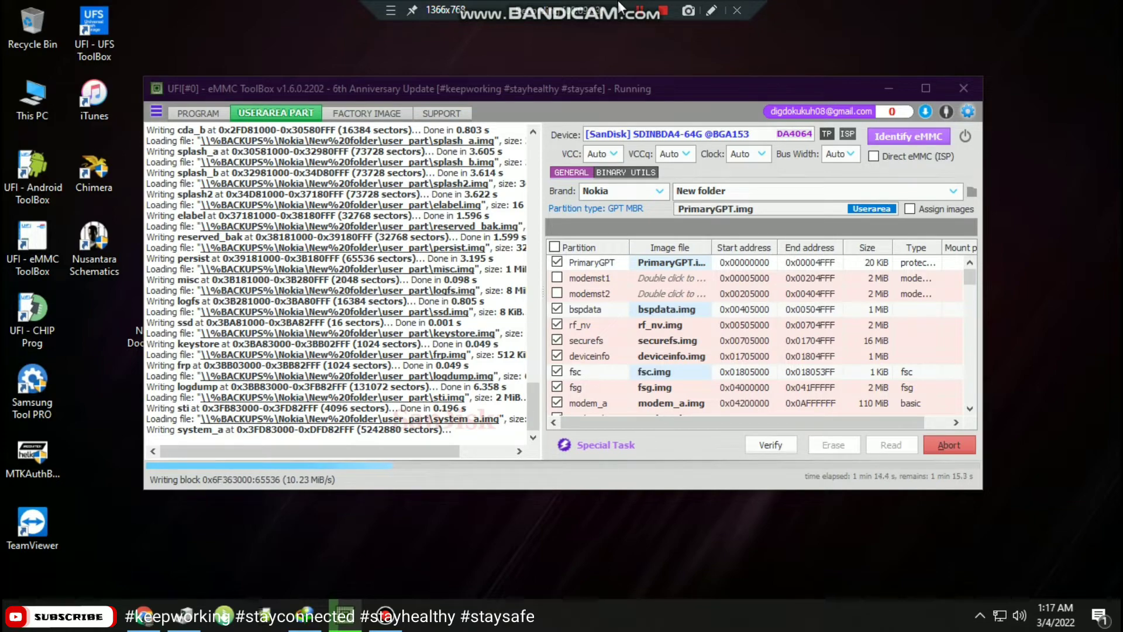
Look over the backup folders in D:\eMMC\Nokia during the write and close the folder window.
key("super+e")
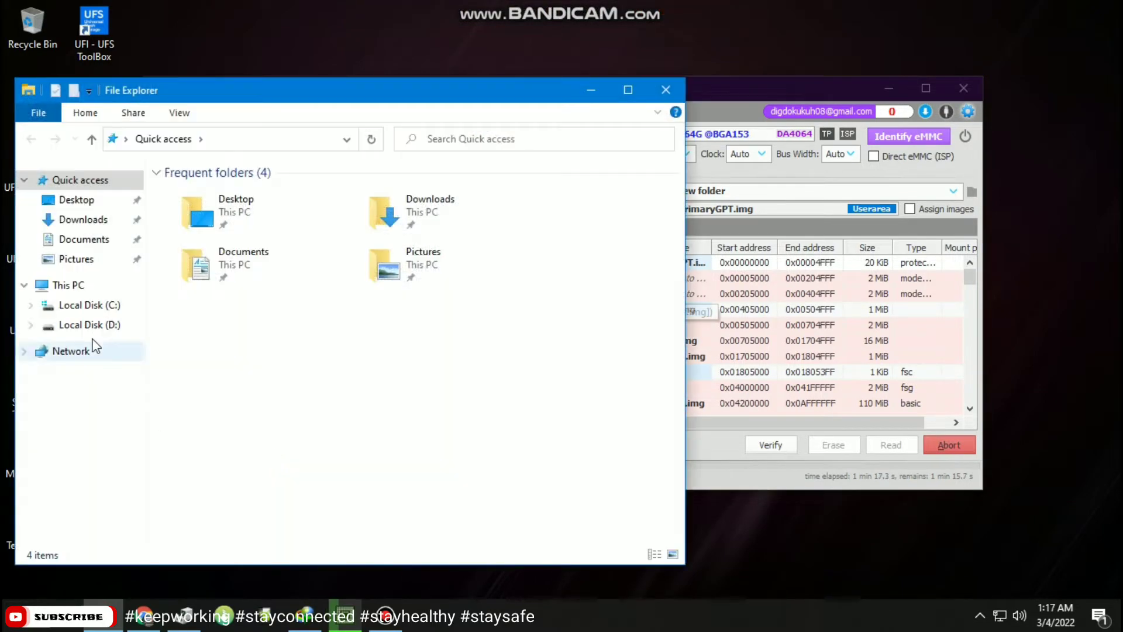
left_click(88, 325)
left_click(193, 485)
double_click(194, 485)
double_click(199, 191)
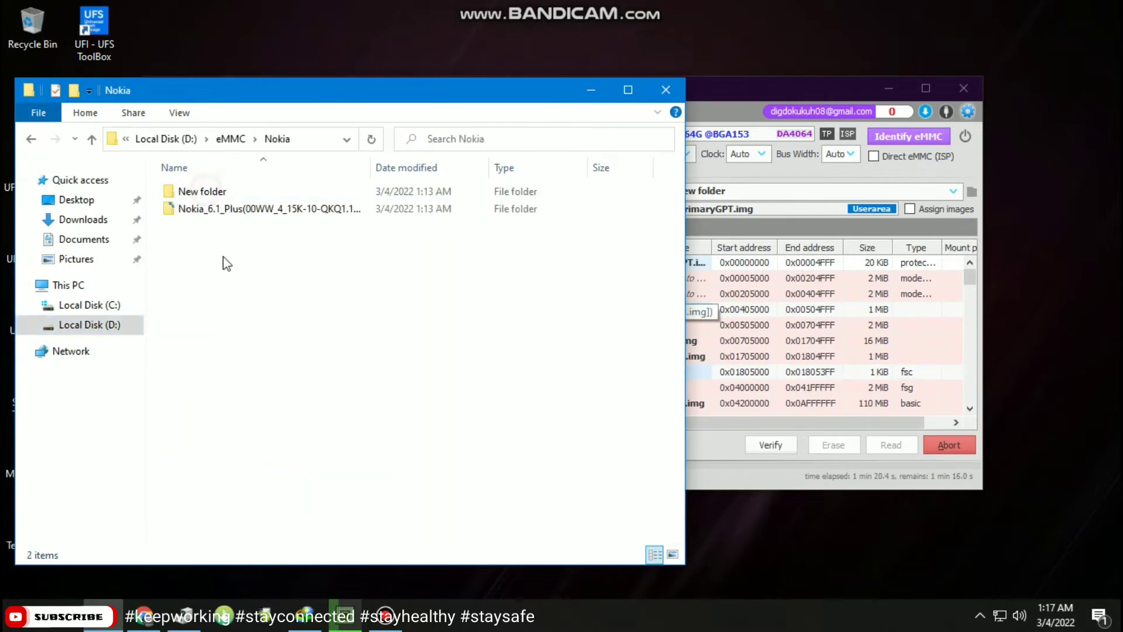
left_click(664, 91)
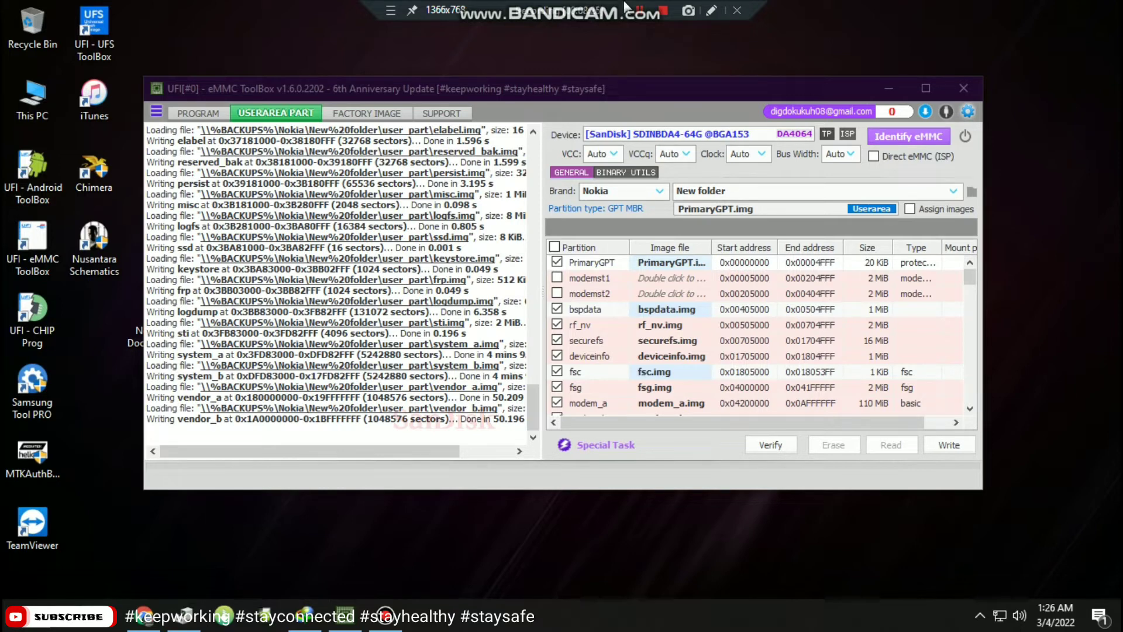
Review the written entries in the userarea partition list and identify the eMMC again.
scroll(799, 388, "down", 10)
scroll(800, 396, "down", 10)
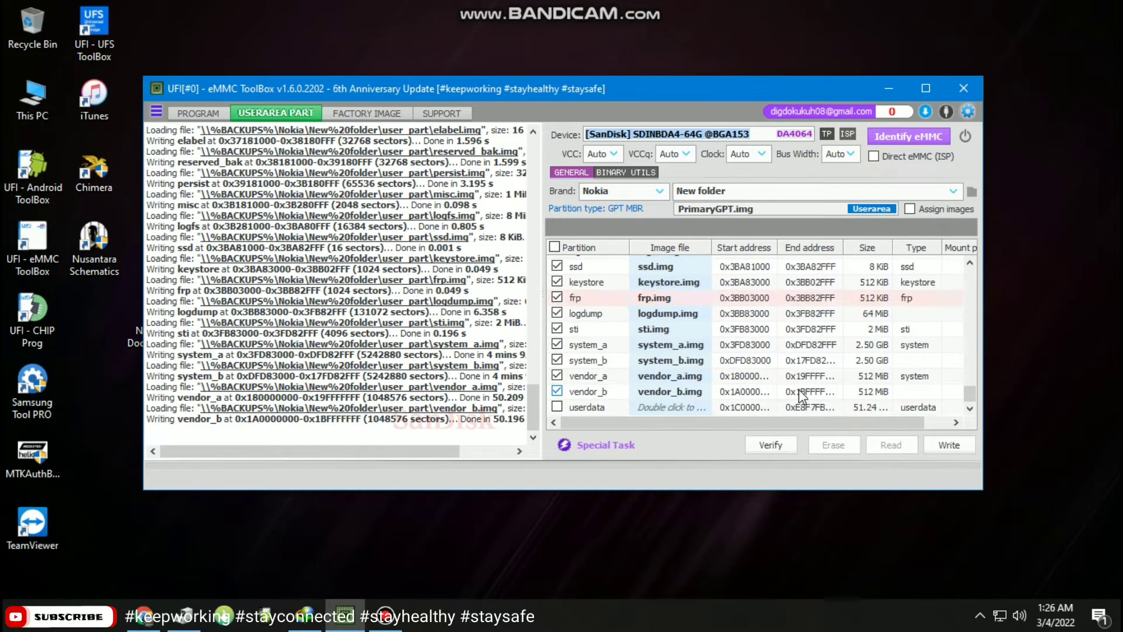
scroll(731, 367, "up", 11)
scroll(733, 367, "up", 5)
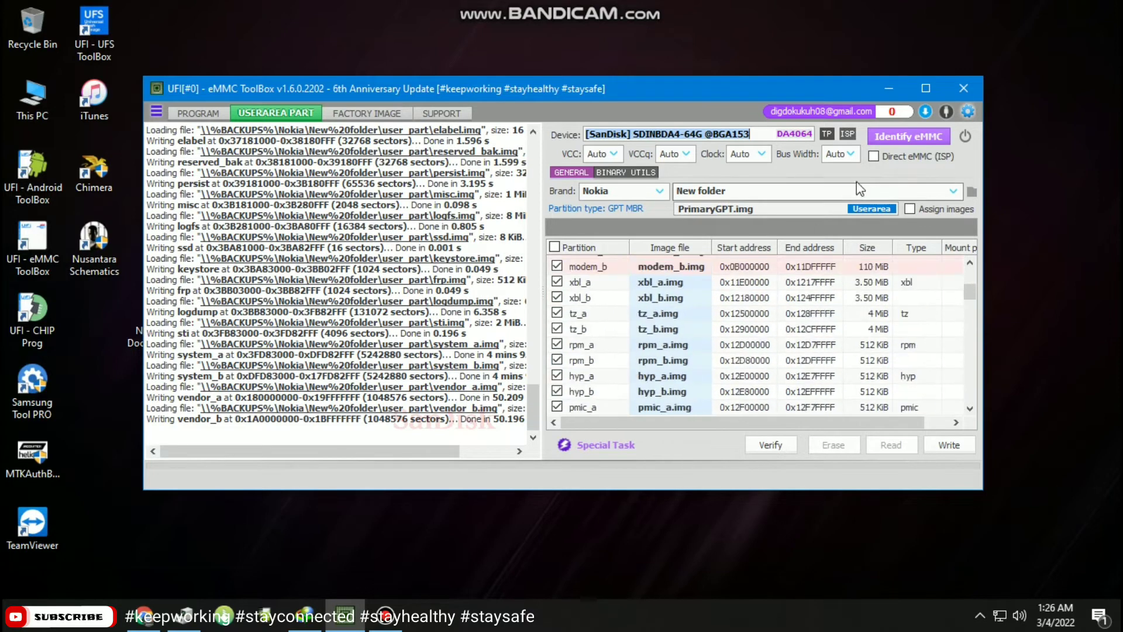
left_click(908, 136)
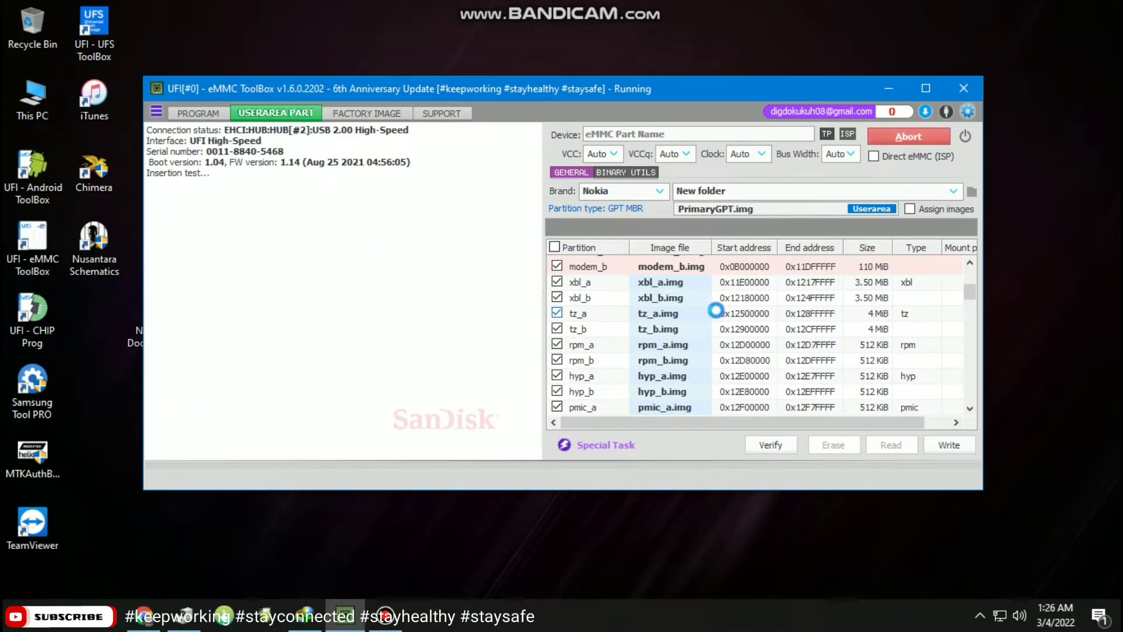
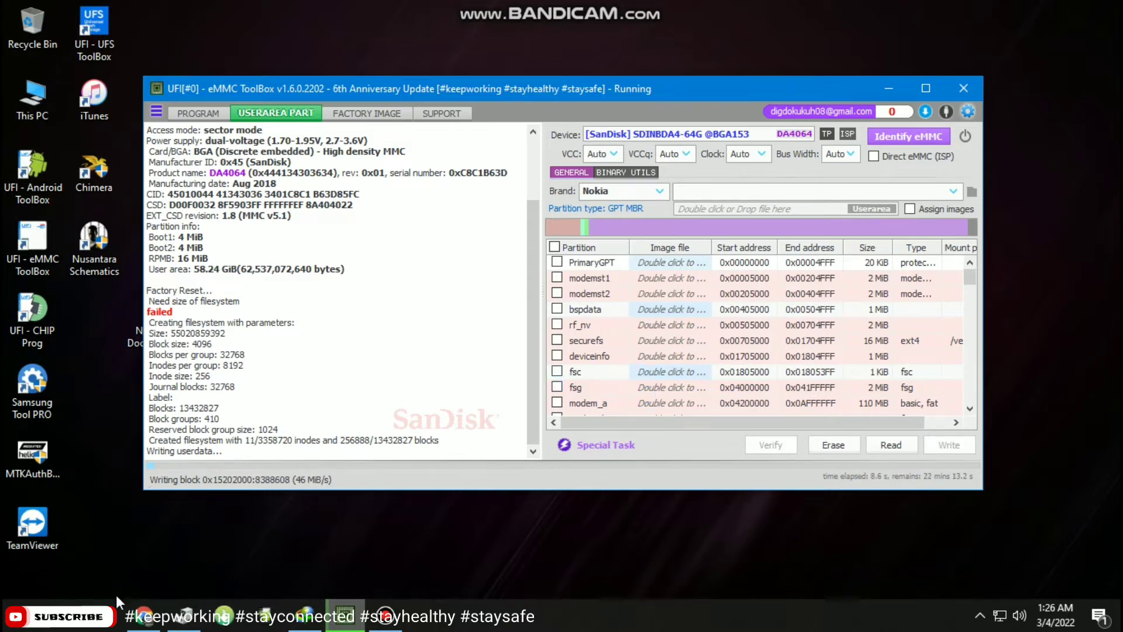
Cut the user_part folder from D:\eMMC\Nokia\New folder.
left_click(104, 616)
left_click(111, 325)
double_click(196, 486)
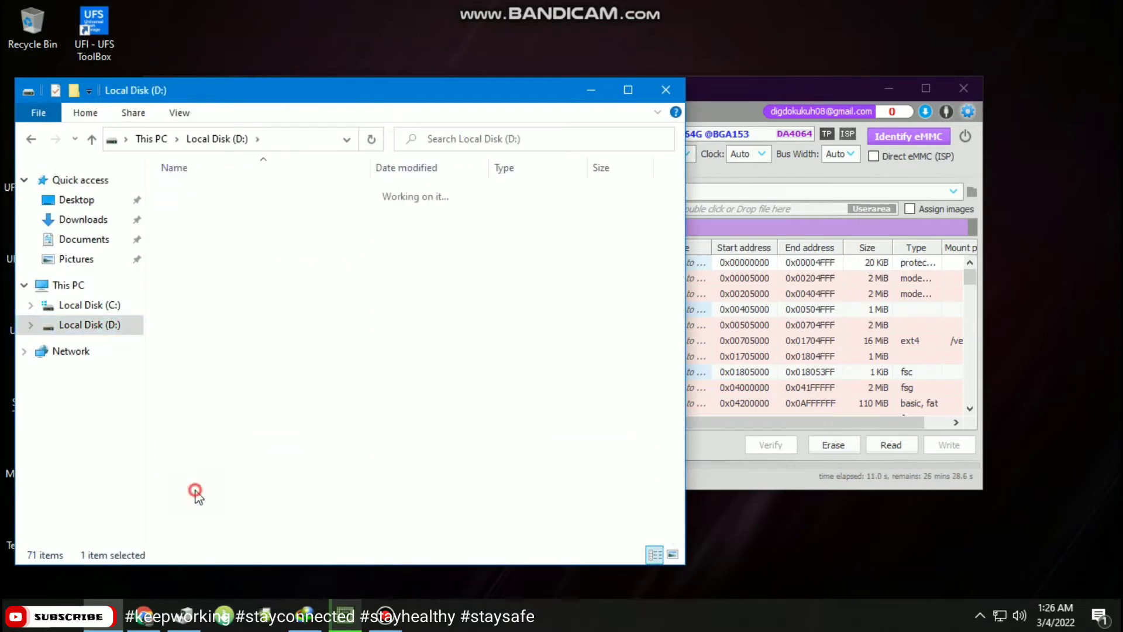
double_click(193, 191)
left_click(200, 193)
double_click(201, 194)
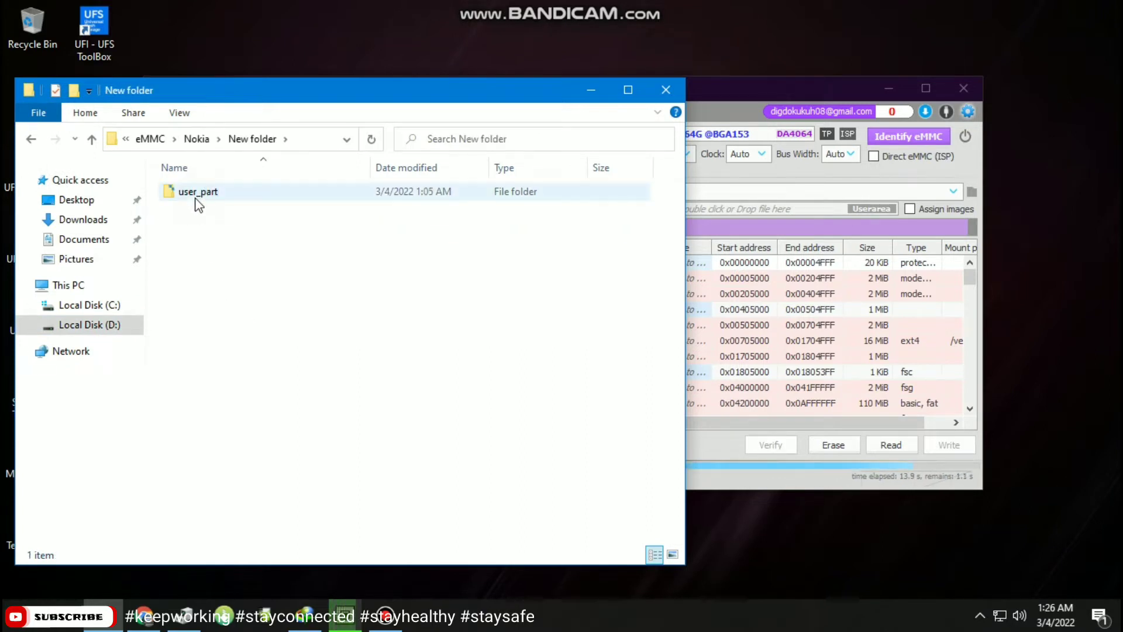
right_click(193, 197)
left_click(227, 483)
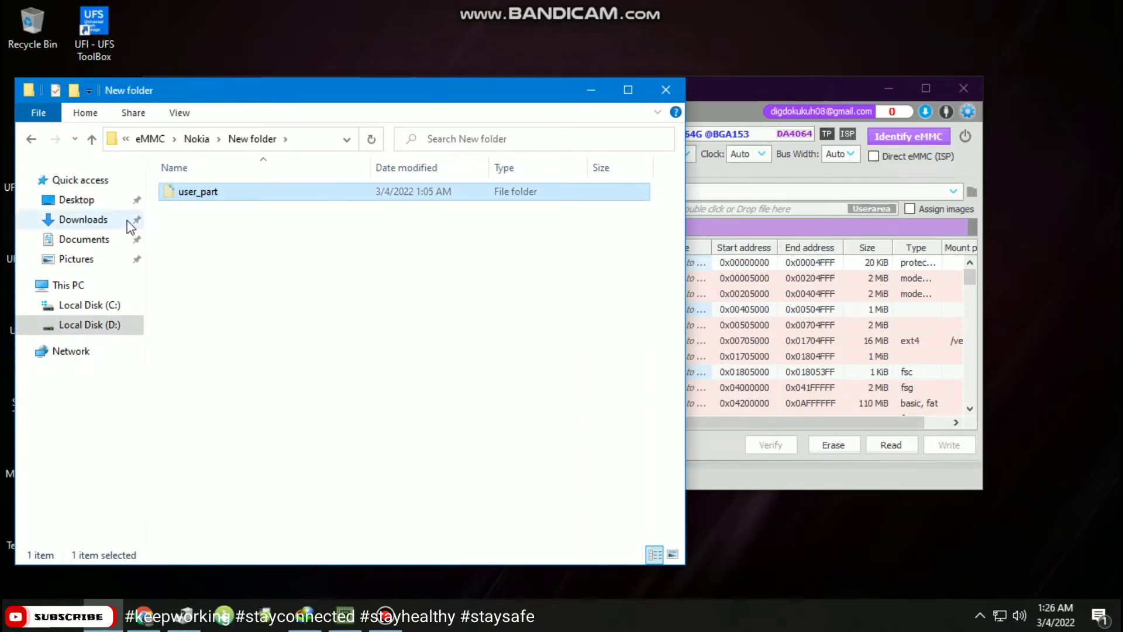
Paste the user_part folder back into the Nokia_6.1_Plus backup folder.
left_click(32, 139)
double_click(193, 209)
right_click(192, 321)
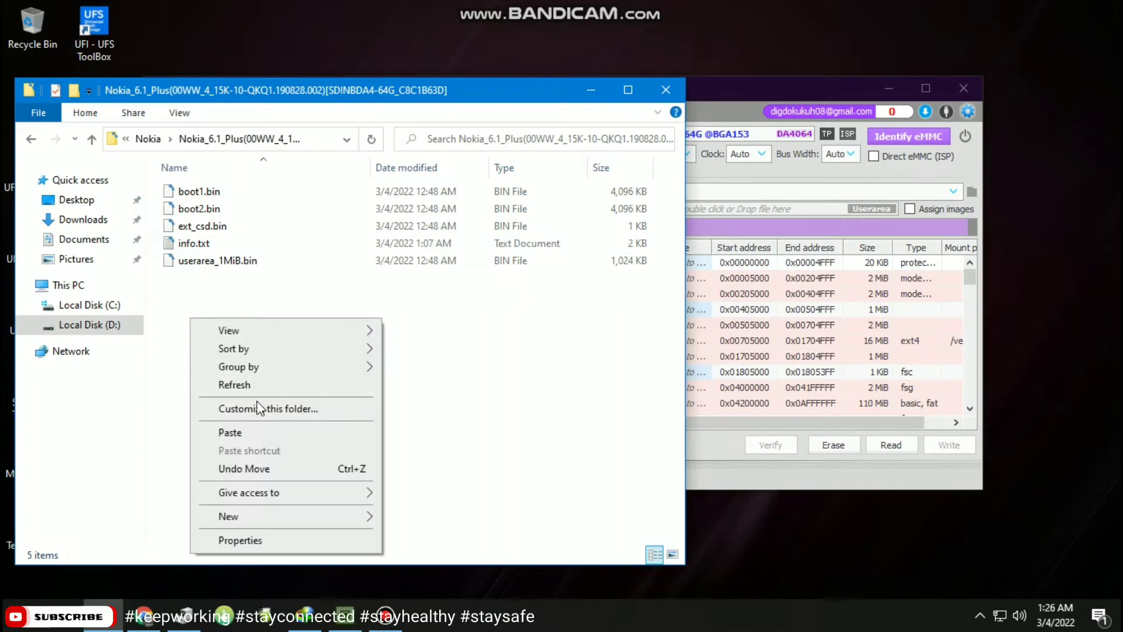
left_click(258, 433)
Check the contents of New folder and delete it from the Nokia directory.
left_click(32, 139)
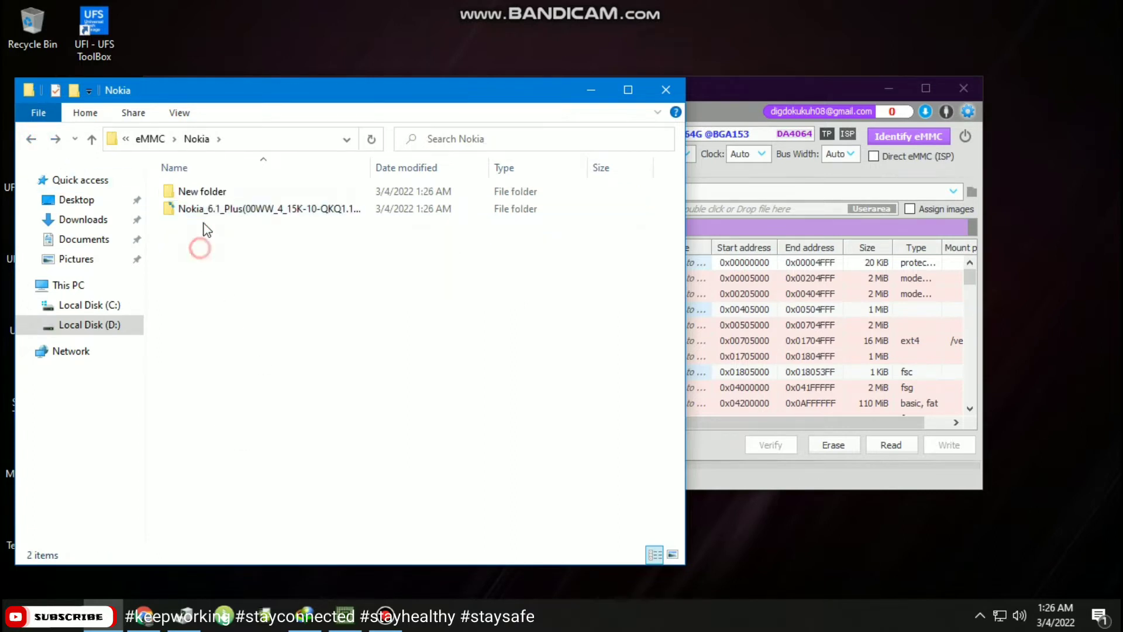
double_click(201, 192)
left_click(33, 139)
right_click(195, 203)
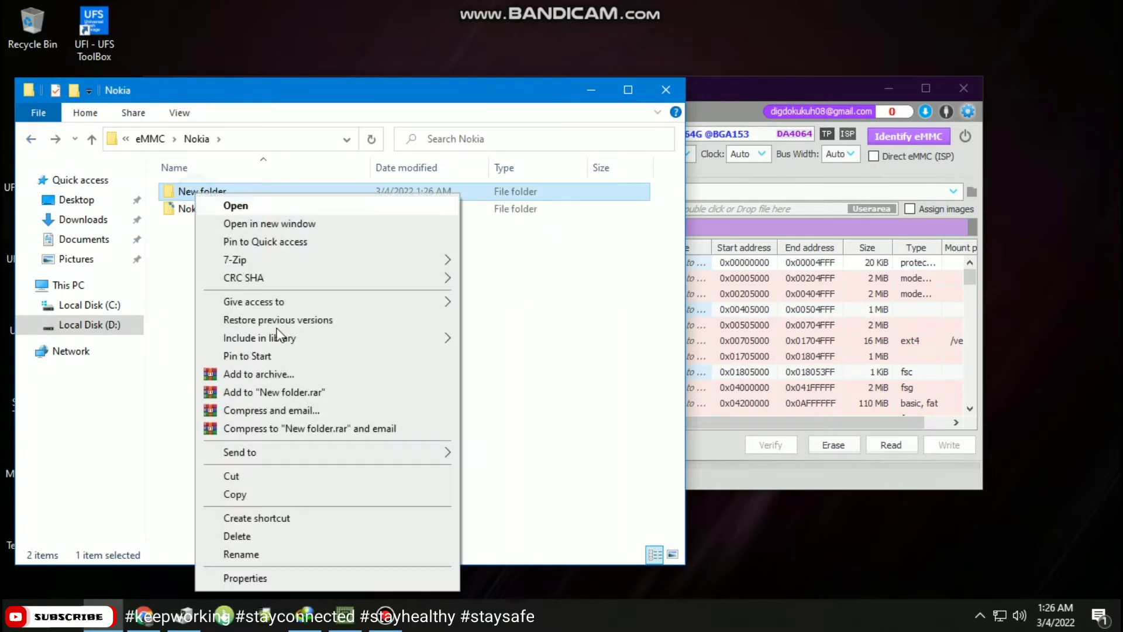
left_click(284, 534)
Compress the Nokia_6.1_Plus(00WW_4_15K) backup folder into a RAR archive of the same name.
right_click(226, 196)
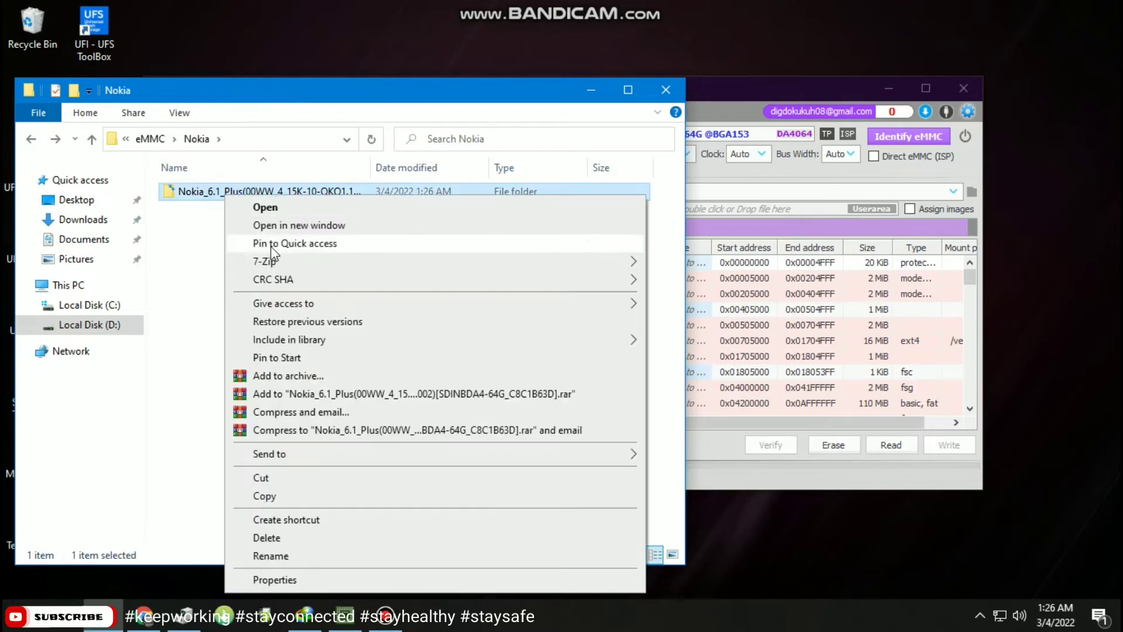
left_click(344, 395)
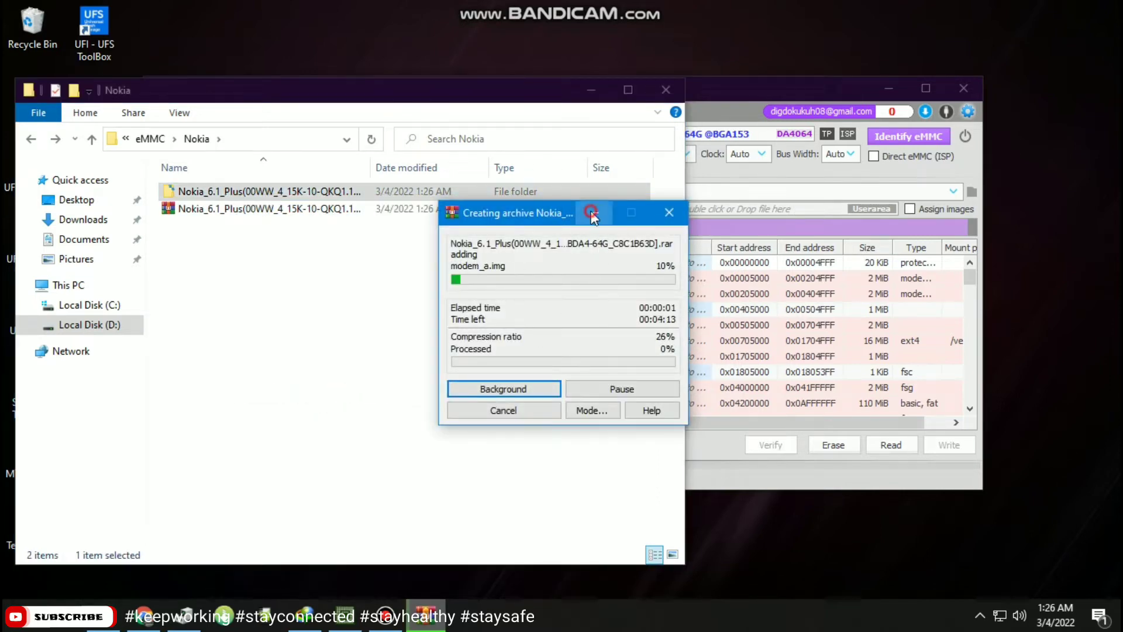
Copy the user_part folder from the Nokia_6.1_Plus(00WW_4_15T) backup in C:\UFI\files\eMMC\Nokia.
left_click(90, 305)
double_click(211, 316)
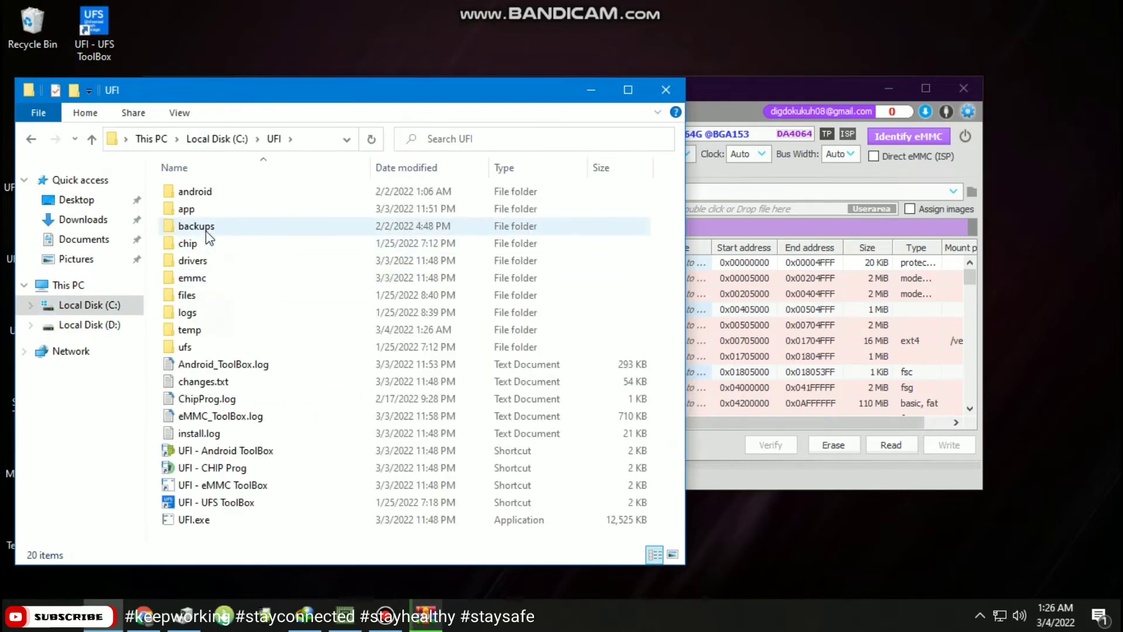
double_click(197, 292)
double_click(202, 208)
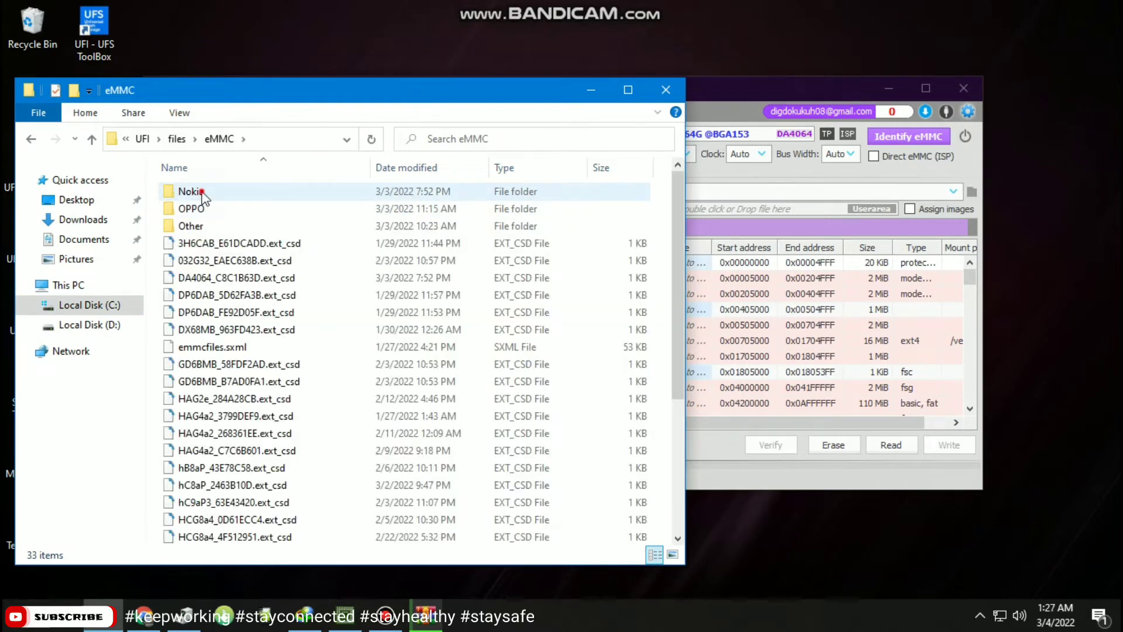
double_click(198, 192)
double_click(216, 193)
left_click(202, 191)
right_click(202, 192)
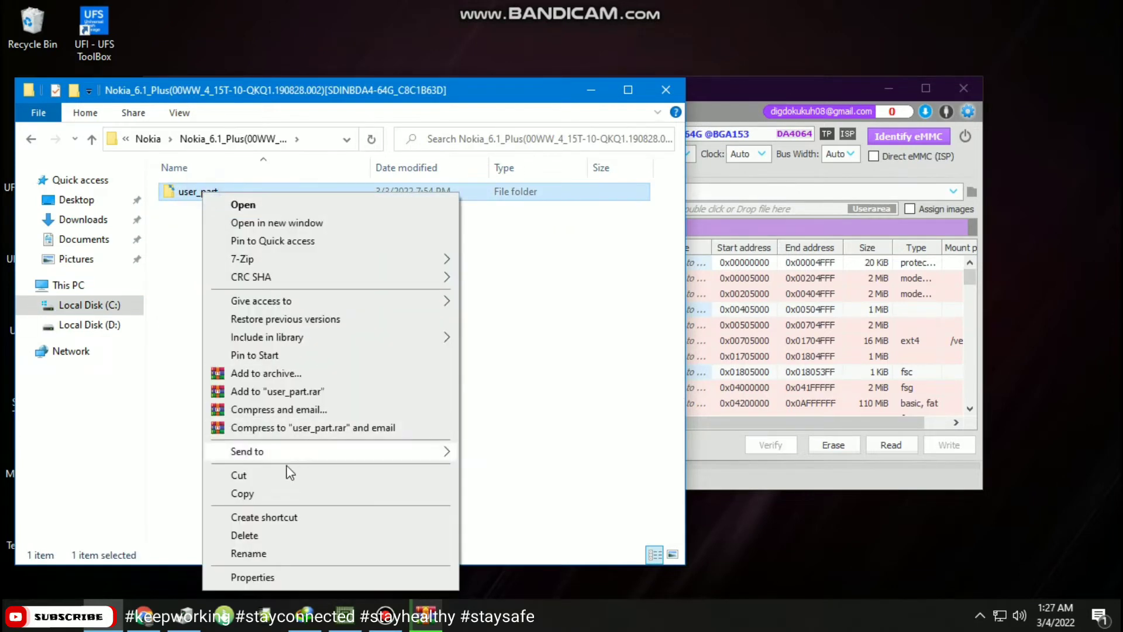
left_click(288, 472)
Create a new folder in D:\eMMC\Nokia after checking the existing Nokia_6.1_Plus backup there.
left_click(90, 325)
left_click(196, 486)
double_click(196, 486)
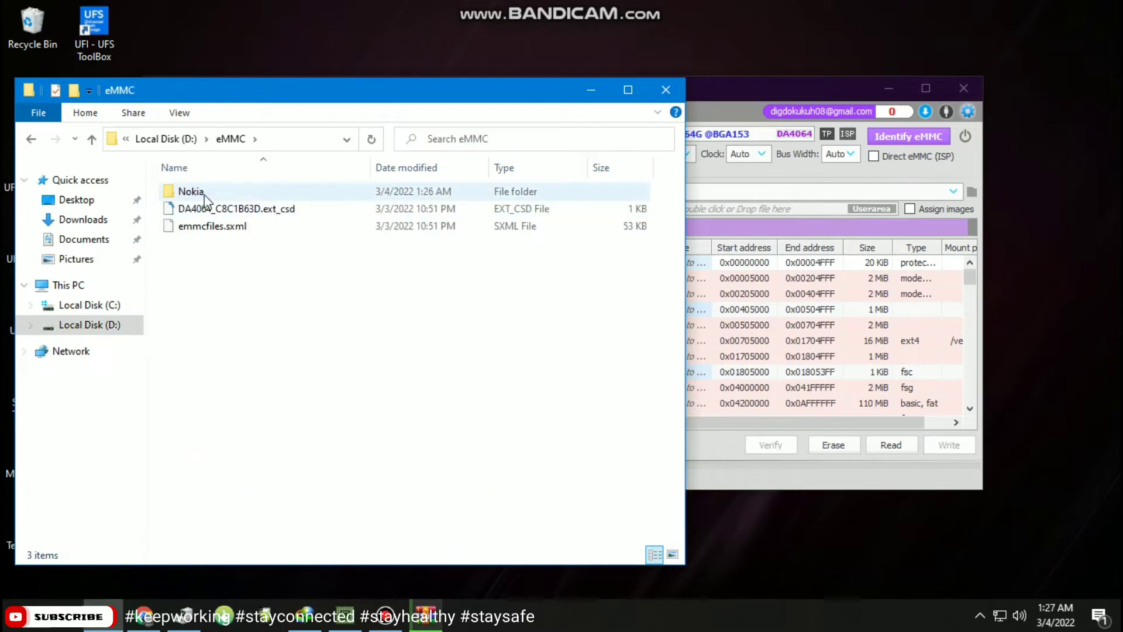
double_click(193, 192)
double_click(199, 192)
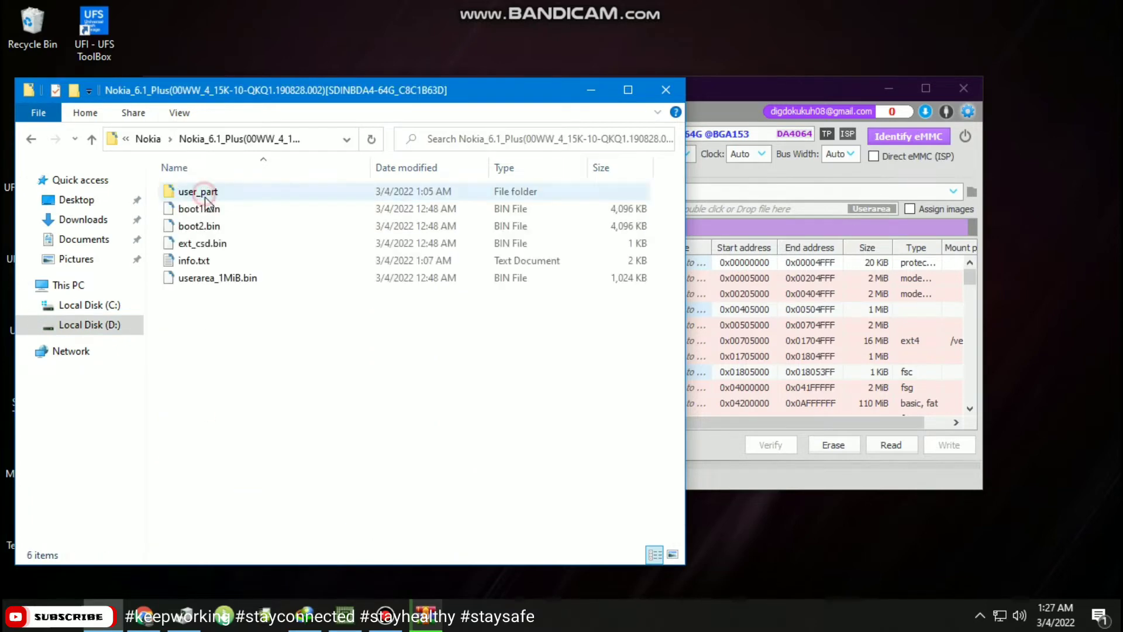
left_click(29, 139)
right_click(210, 360)
mouse_move(364, 558)
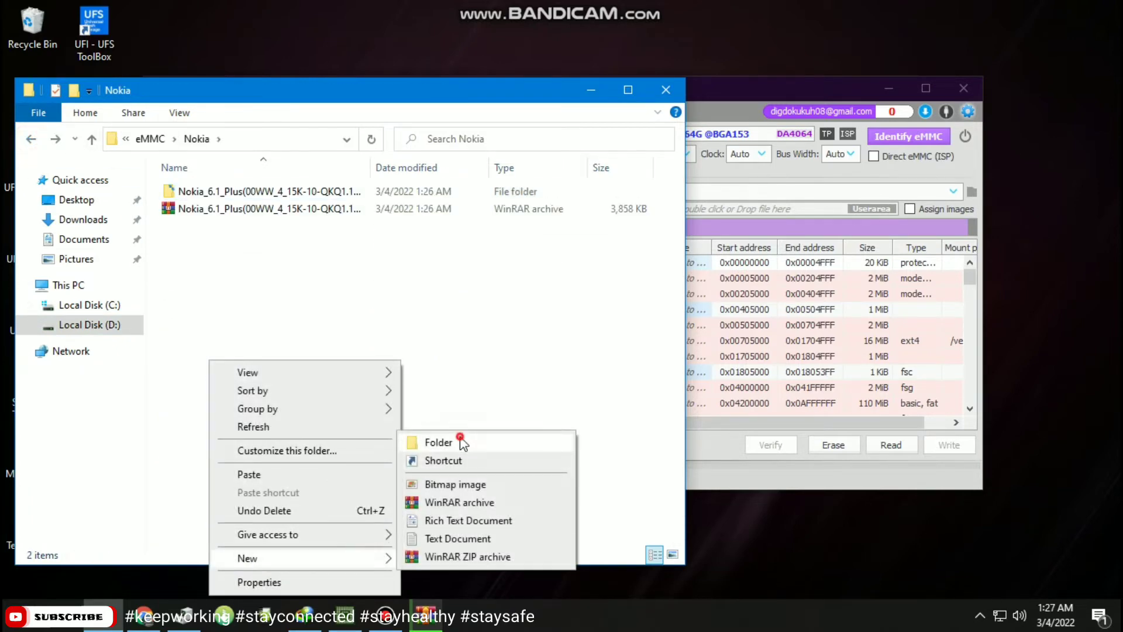
left_click(460, 443)
Paste the user_part folder into New folder and close the file window.
double_click(211, 194)
right_click(230, 250)
left_click(269, 363)
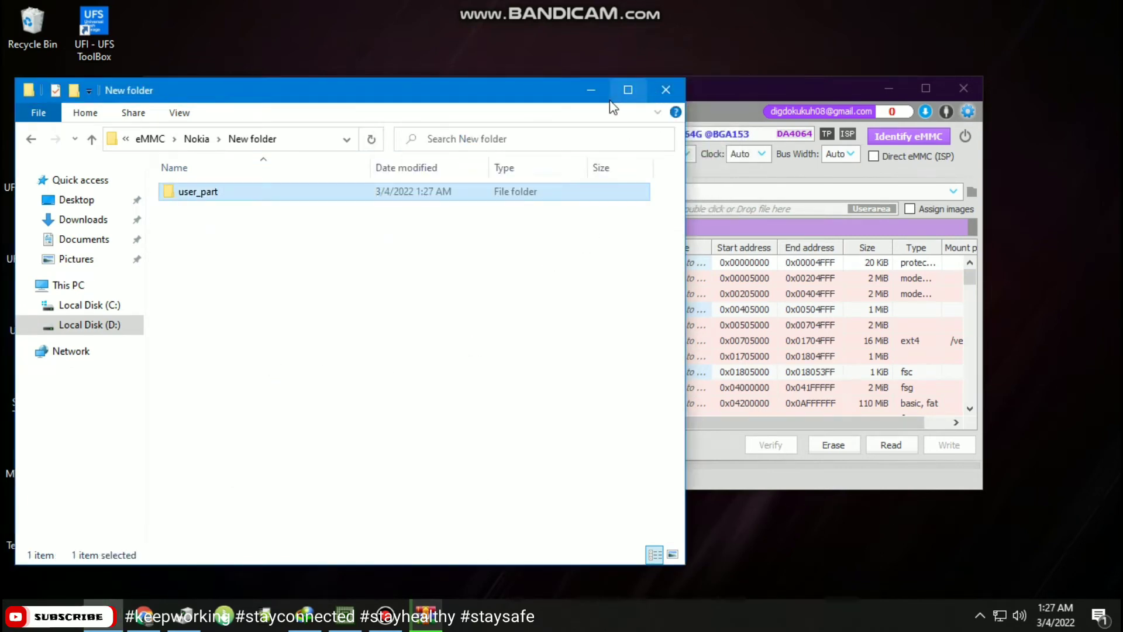
left_click(666, 91)
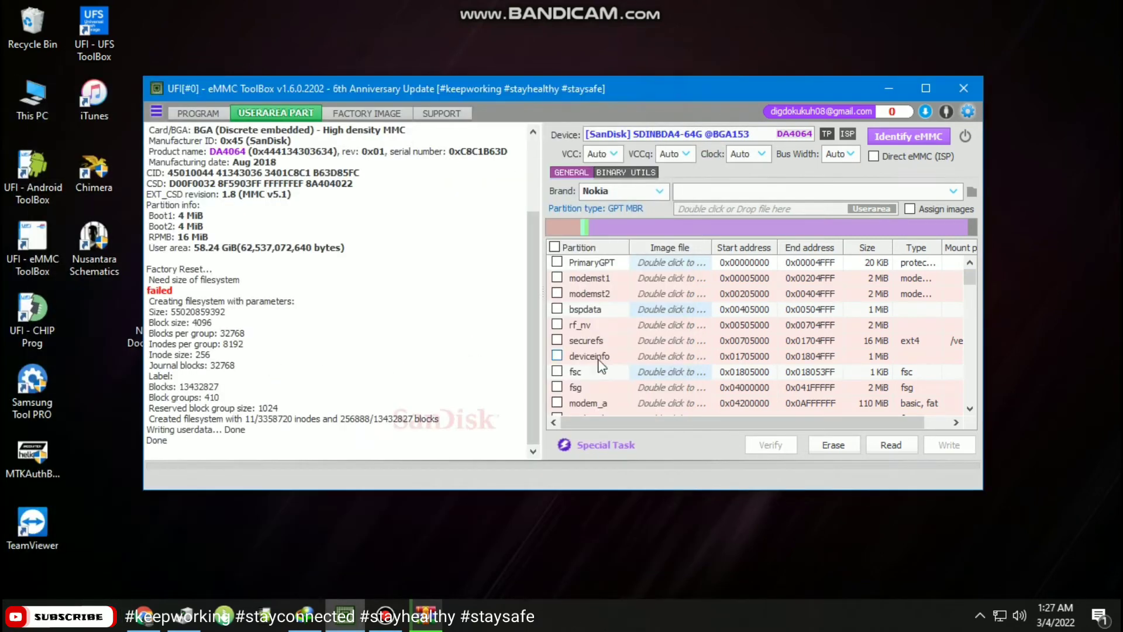
Review the factory reset log, identify the eMMC again and check its Android system info.
left_click_drag(409, 447, 194, 257)
left_click(194, 257)
left_click(936, 137)
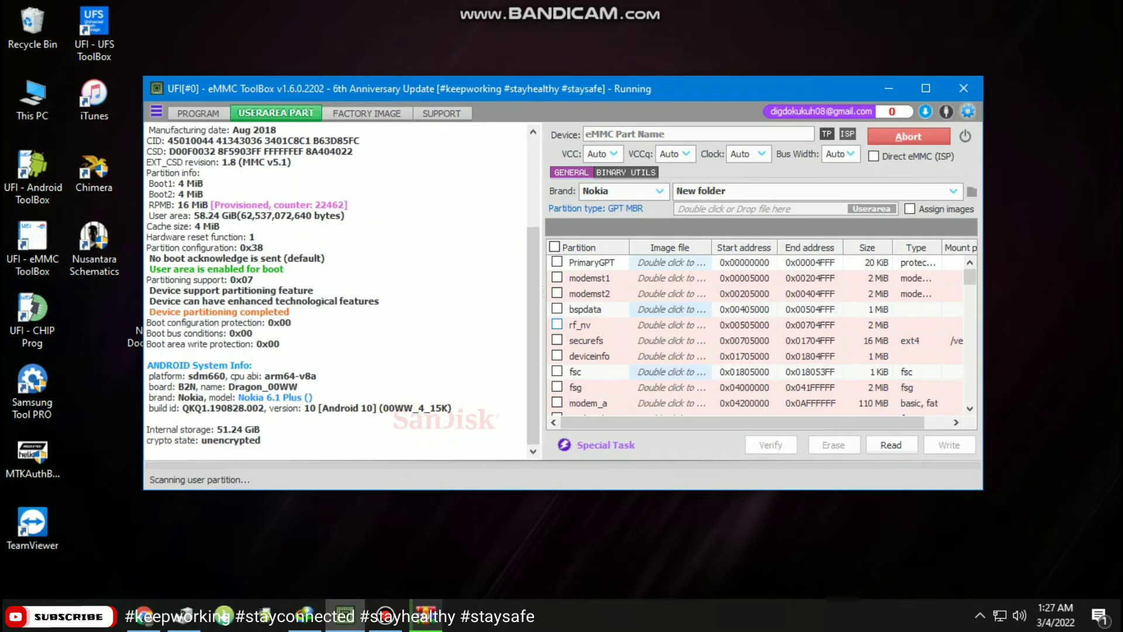
left_click_drag(382, 441, 130, 347)
left_click(401, 448)
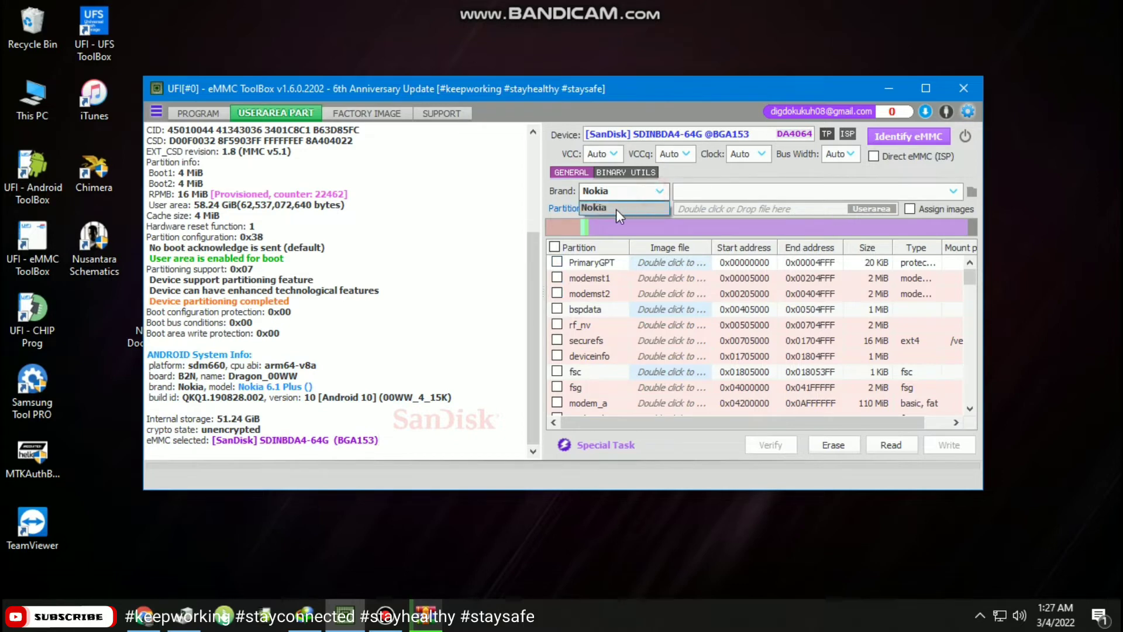
Review the partition images in New folder\user_part and delete frp.img from them.
left_click(973, 191)
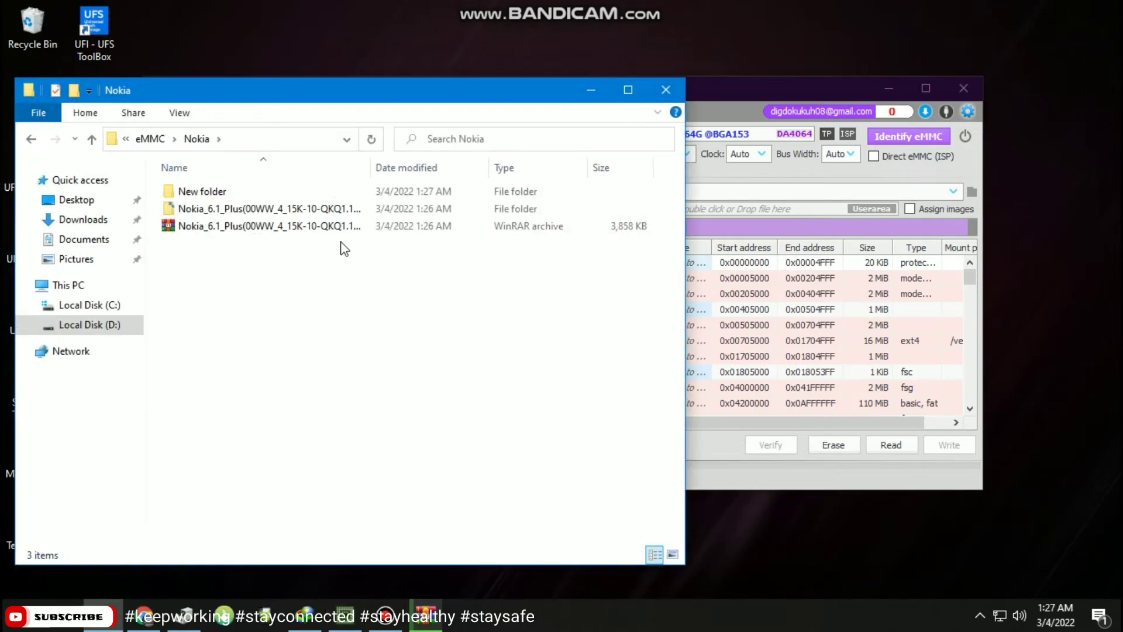
left_click(242, 191)
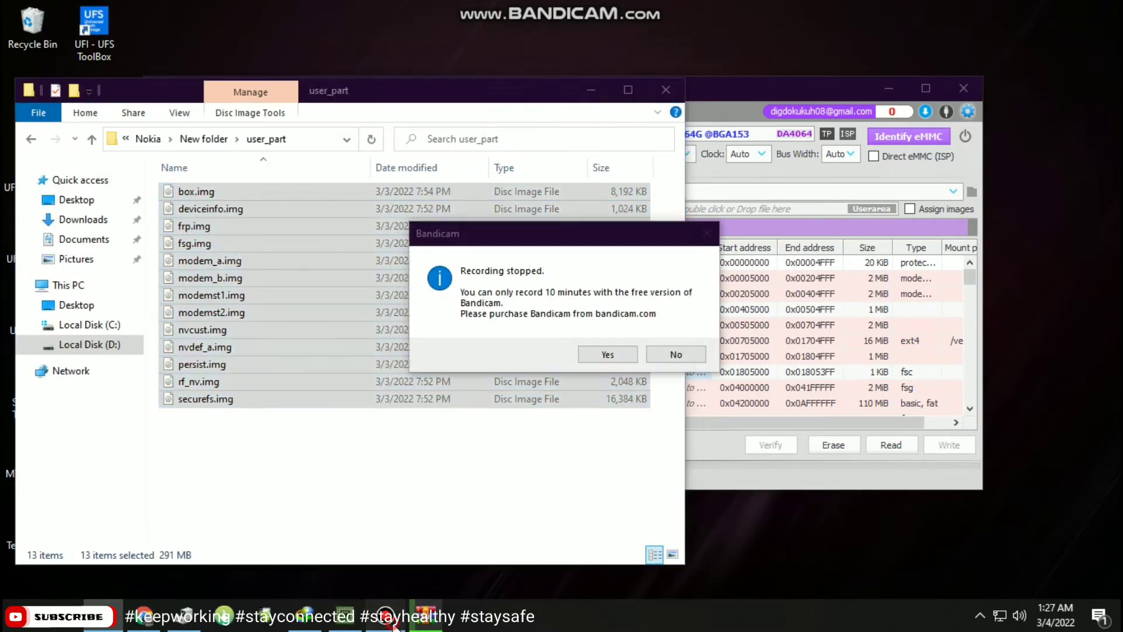
left_click(661, 357)
left_click(775, 78)
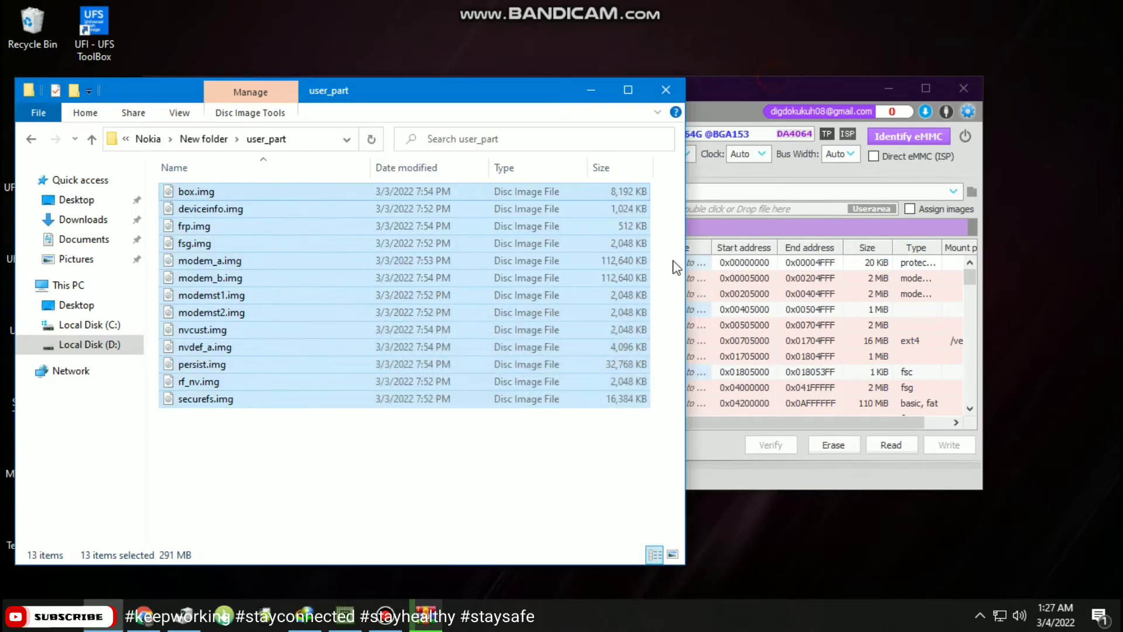
left_click(298, 484)
left_click_drag(183, 463, 310, 193)
left_click(394, 539)
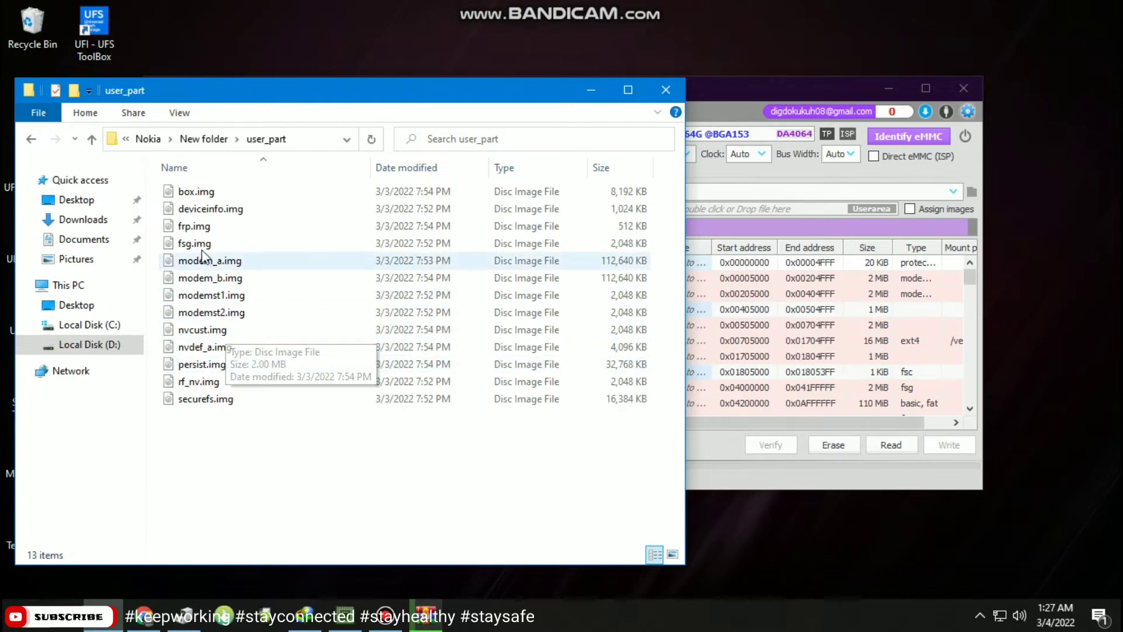
left_click(198, 227)
right_click(199, 228)
left_click(268, 529)
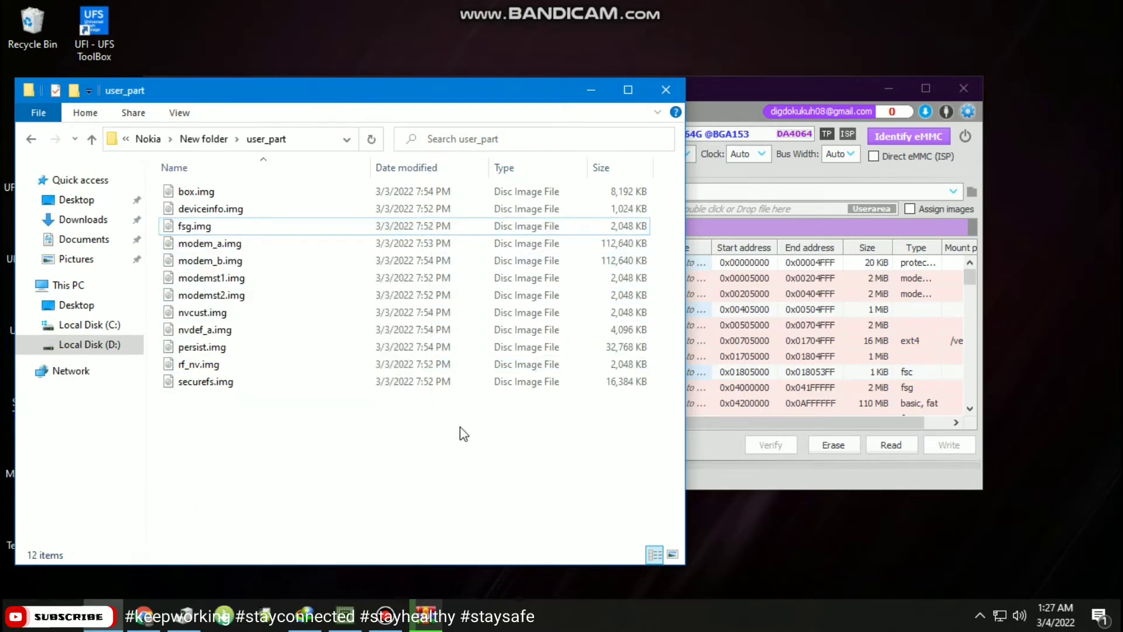
left_click(673, 88)
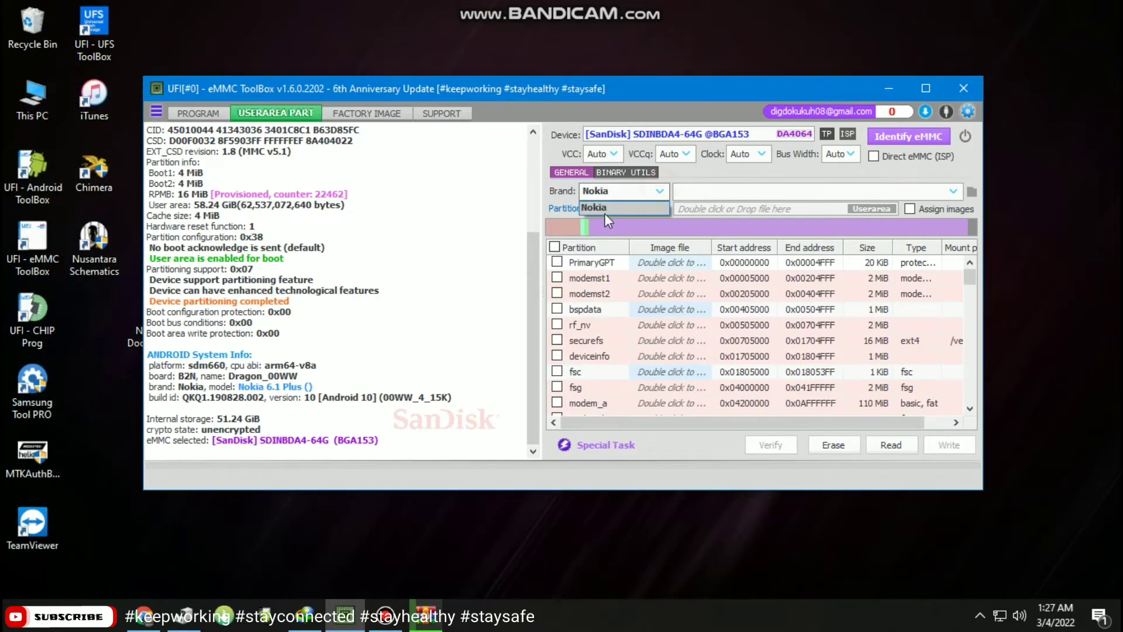
Load the New folder backup for Nokia, check its assigned images and write them to the userarea partitions.
left_click(709, 193)
left_click(710, 206)
scroll(812, 354, "down", 3)
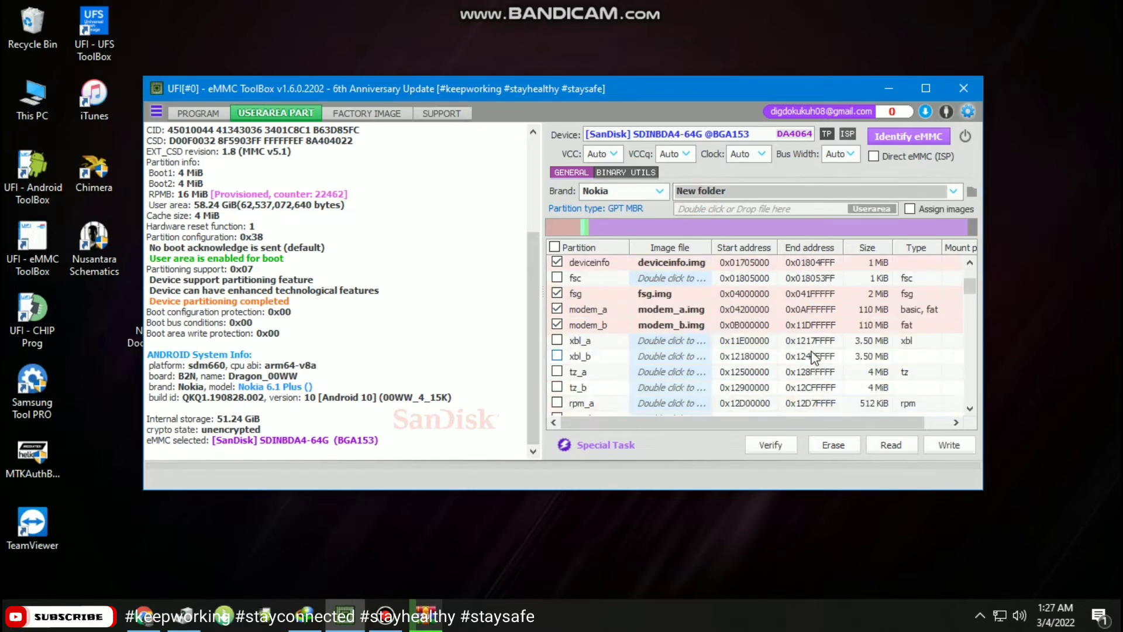
scroll(814, 356, "down", 10)
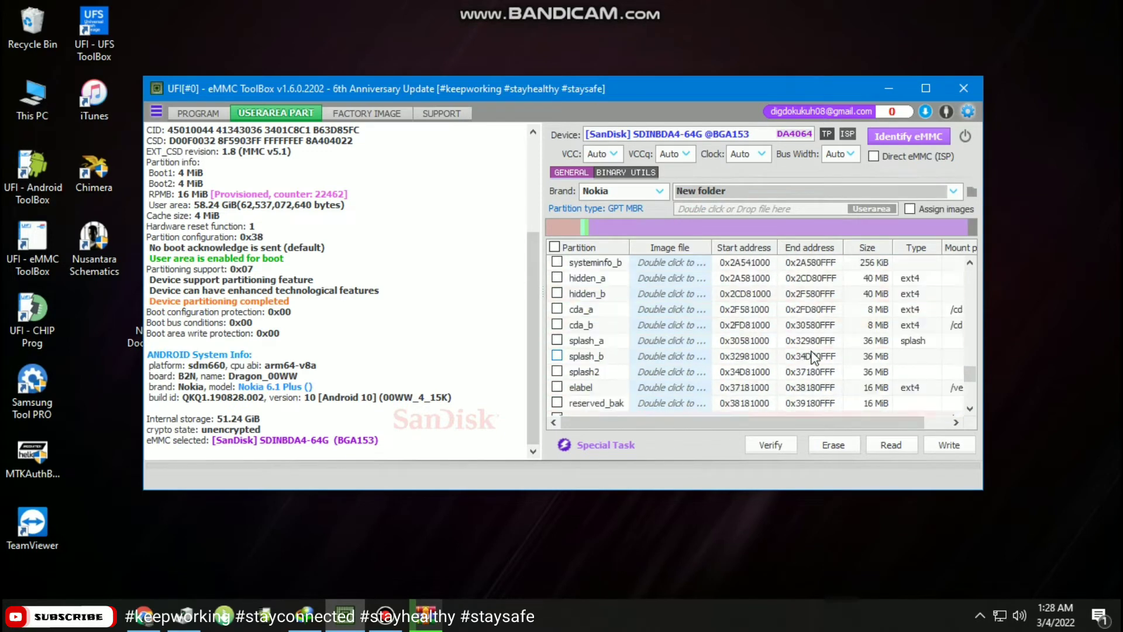
left_click(937, 444)
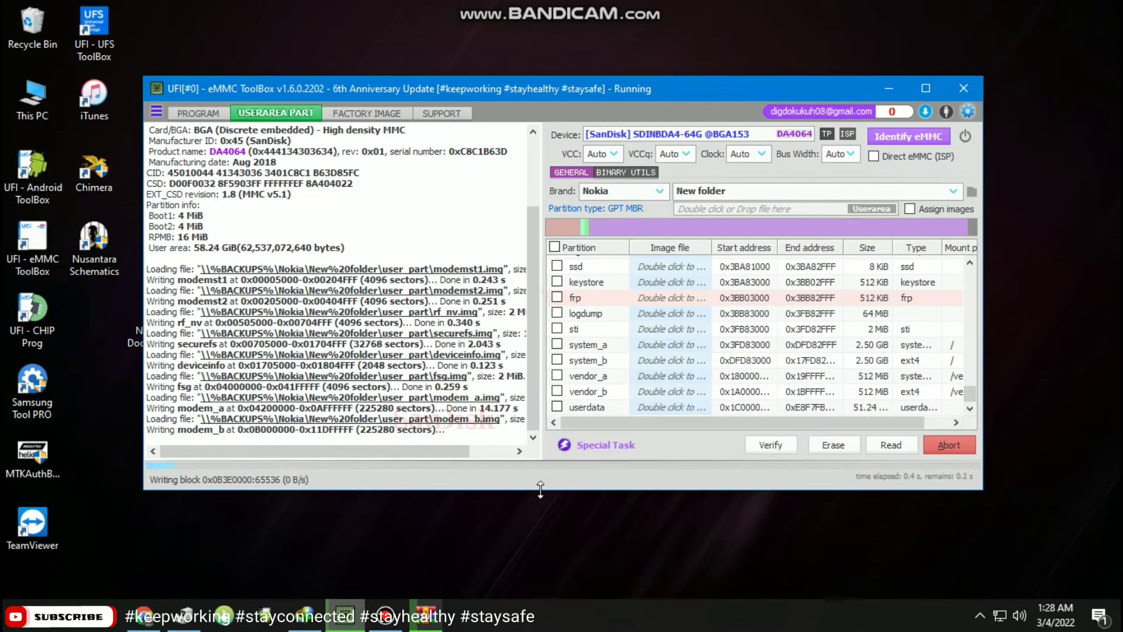
right_click(1051, 192)
left_click(1053, 242)
right_click(598, 10)
left_click(631, 61)
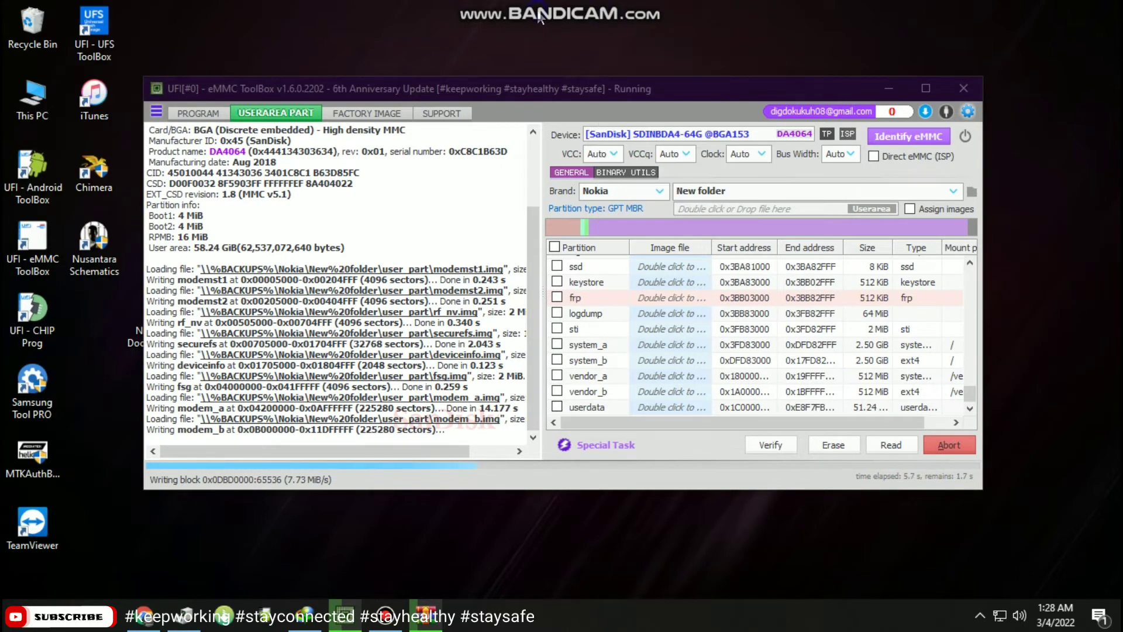
right_click(537, 10)
left_click(587, 58)
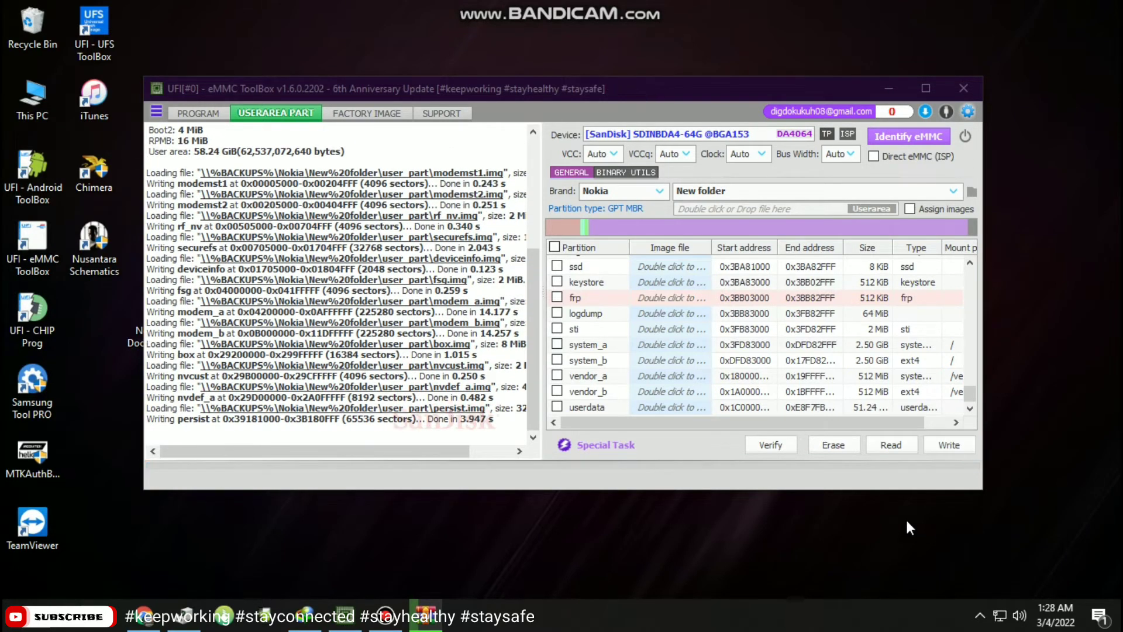
Identify the eMMC again once the partition images are written.
left_click(909, 137)
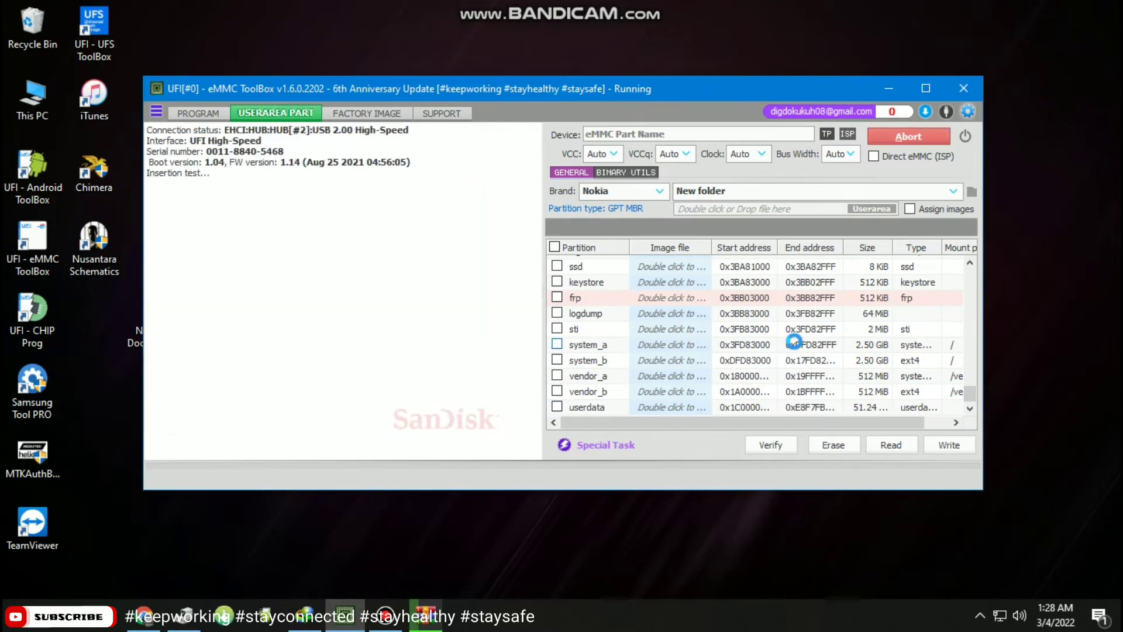